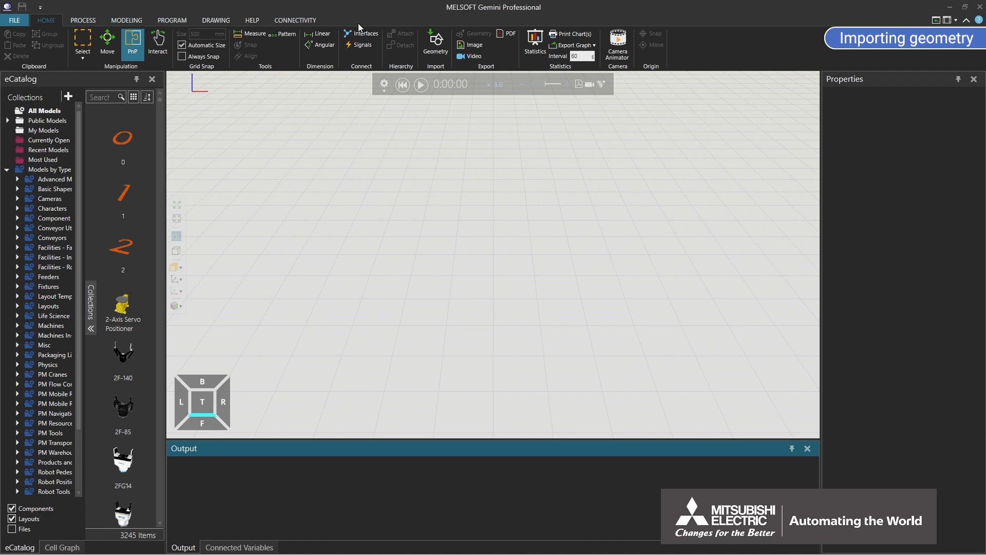
Step: Import the ConveyorGeometry.3ds geometry from the Downloads folder with -X as the up axis
left_click(436, 44)
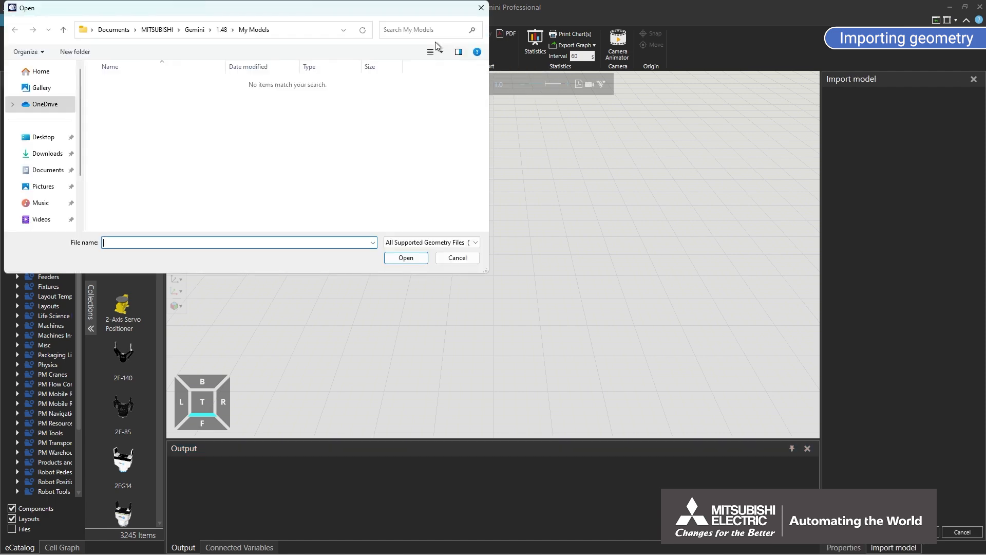
left_click(47, 153)
left_click(128, 98)
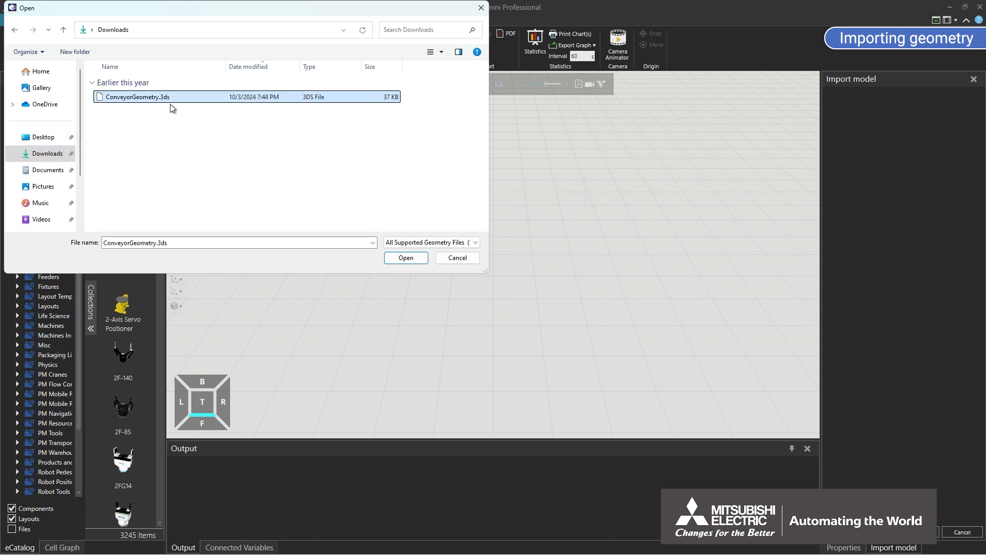
left_click(404, 258)
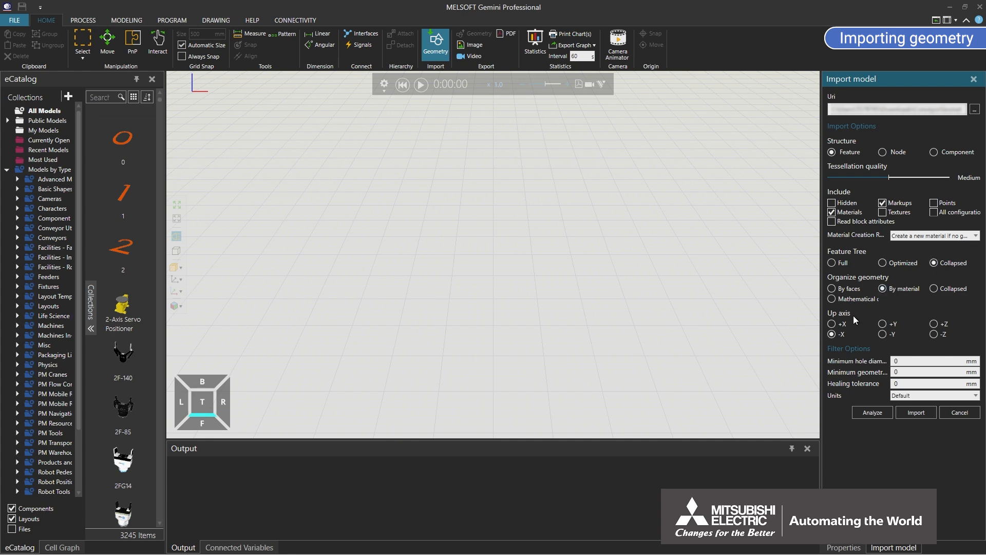
left_click(838, 335)
left_click(908, 416)
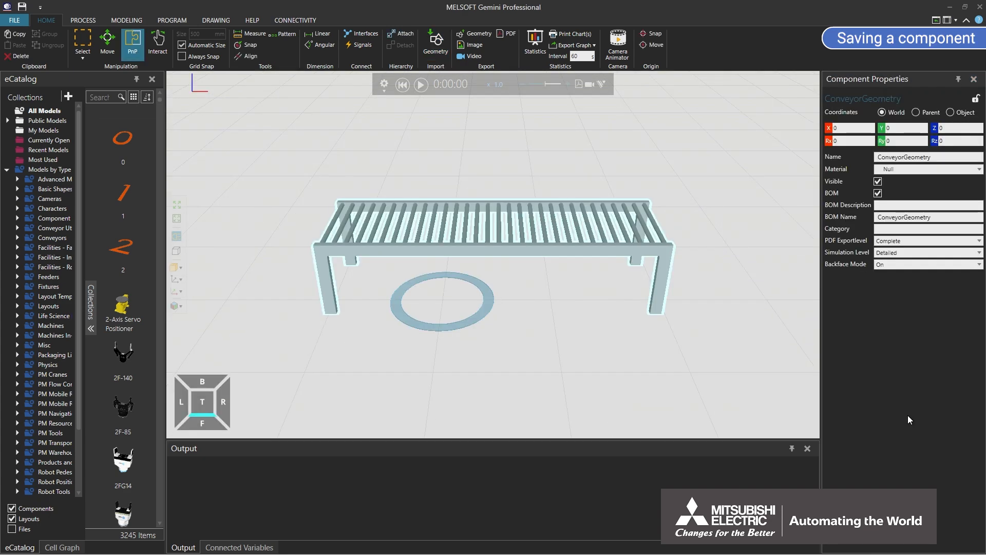
Step: Rename the imported conveyor component as Simple Conveyor
double_click(880, 156)
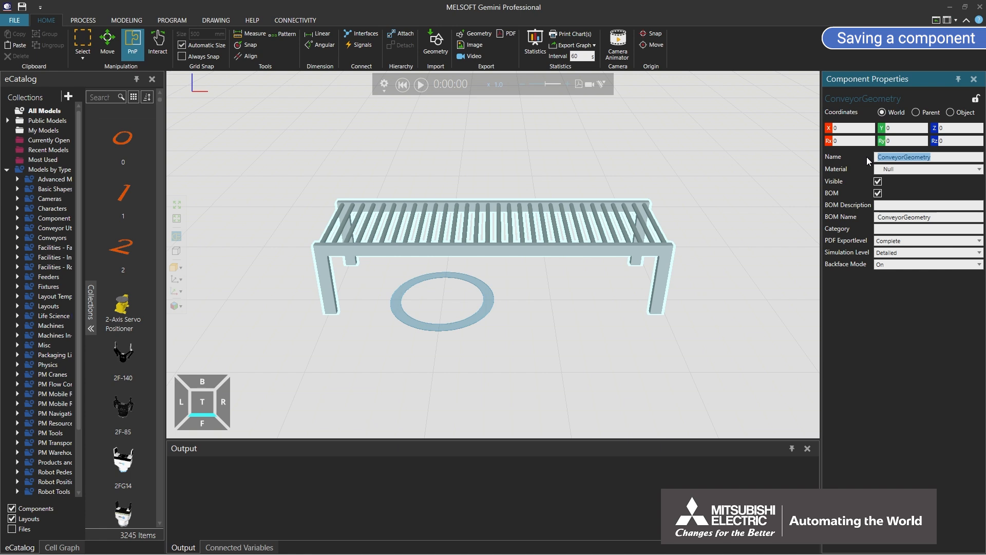
type("Simple Conveyor")
key("Return")
Step: Save the component with type Conveyors as Simple Conveyor.vcmx in the My Models folder
left_click(136, 20)
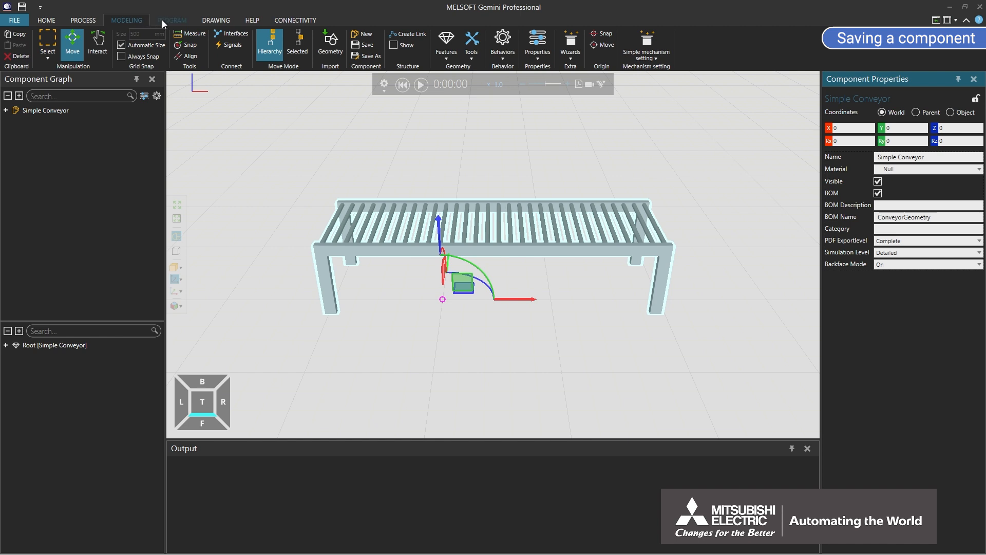
left_click(373, 58)
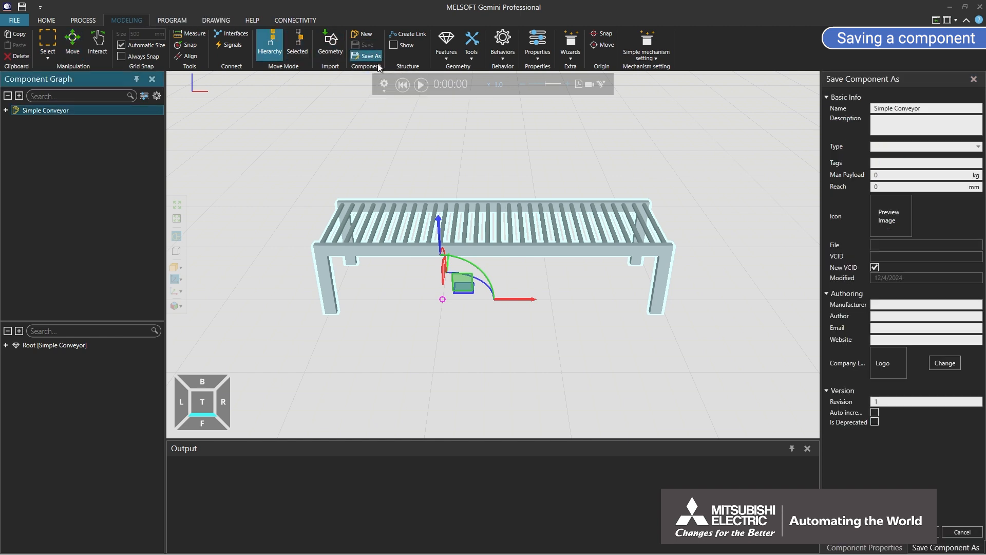
left_click(899, 146)
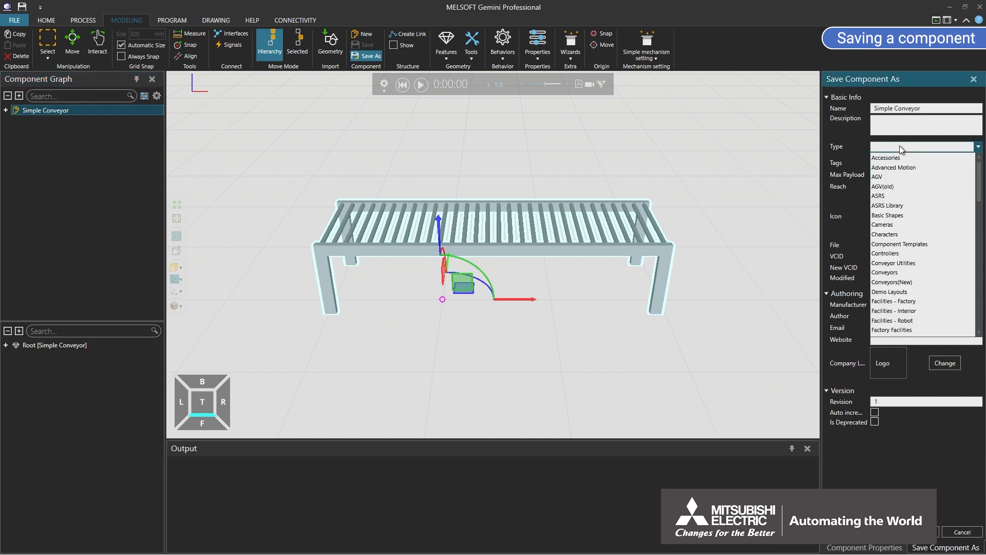
left_click(898, 272)
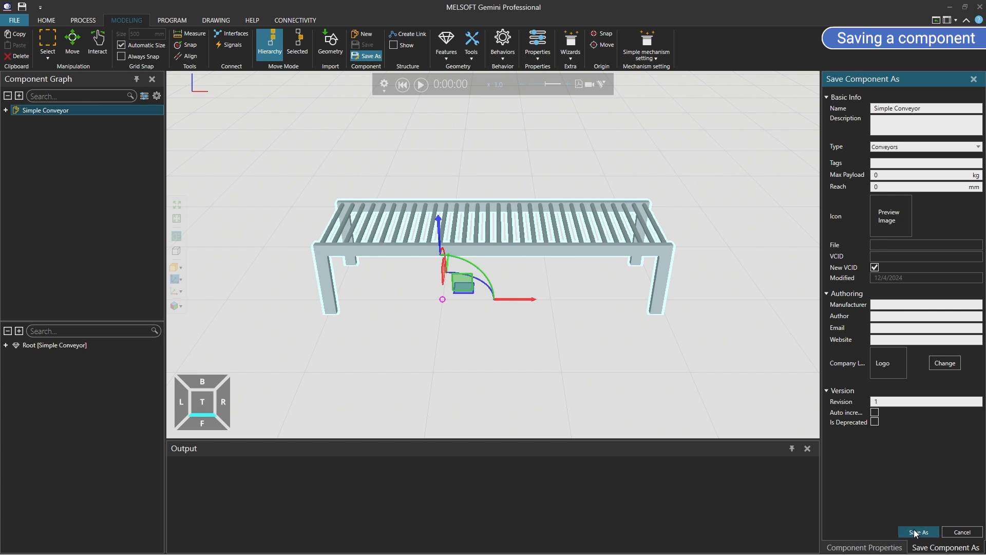
left_click(916, 532)
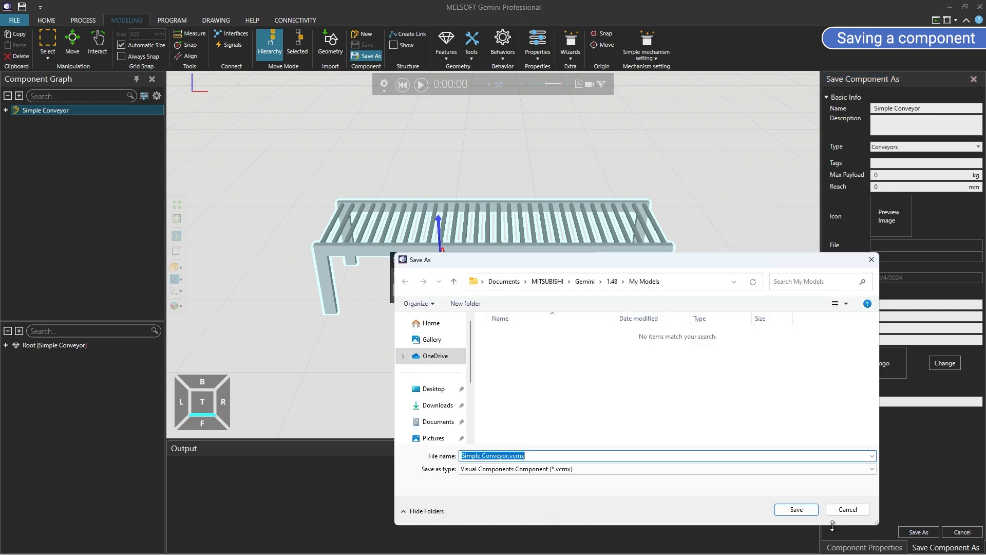
left_click(807, 514)
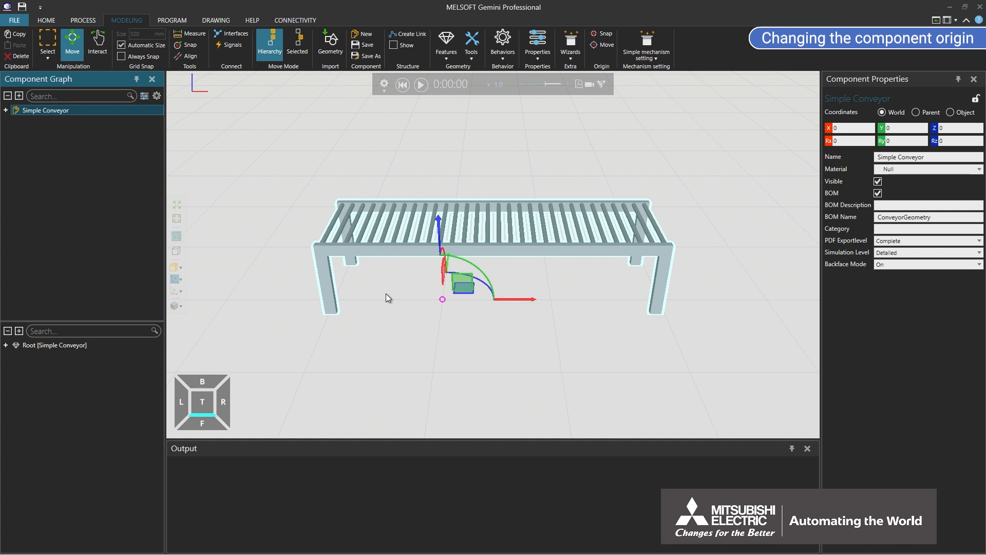
Step: Measure the distance from the component's origin to the bottom corner of the nearest conveyor leg, using Origin and Edge snapping
left_click(192, 36)
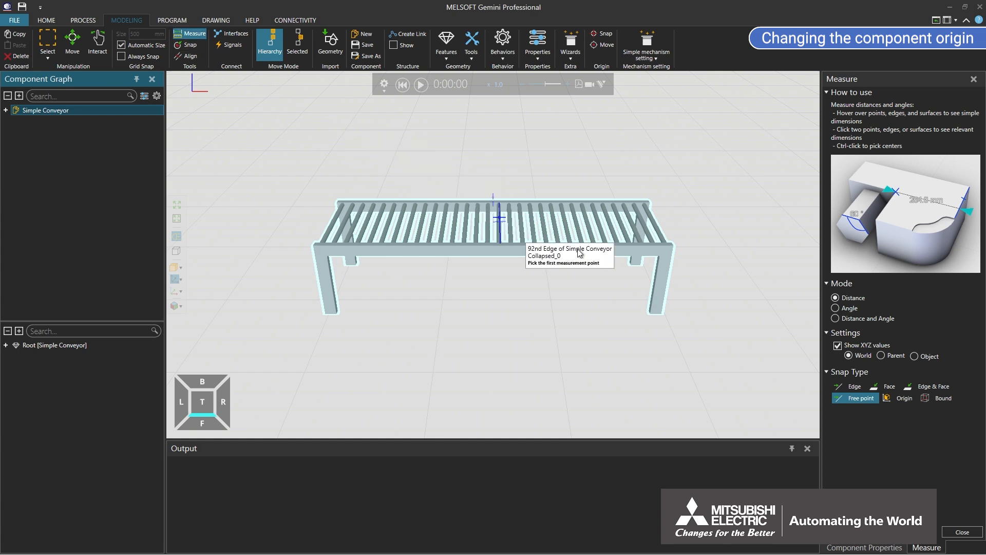
left_click(892, 399)
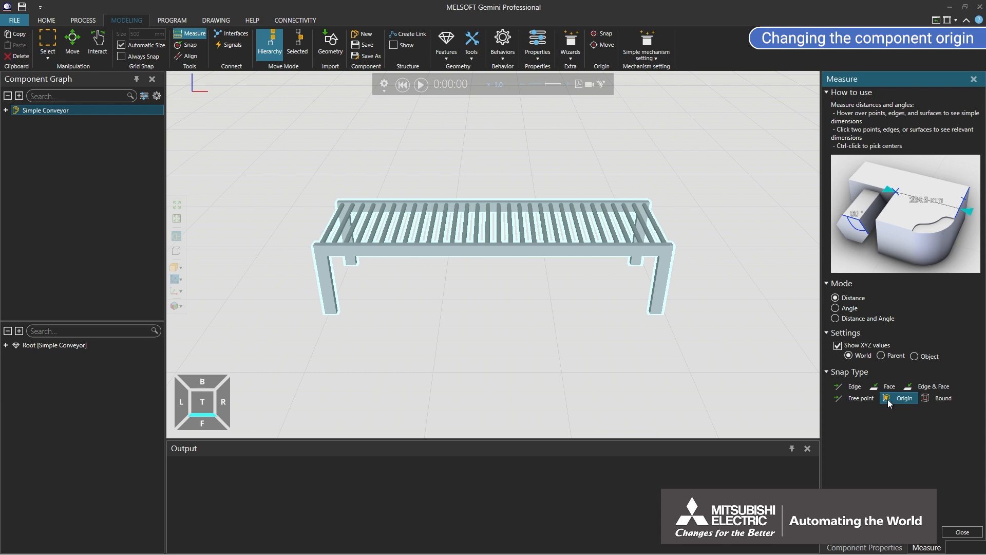
left_click(488, 253)
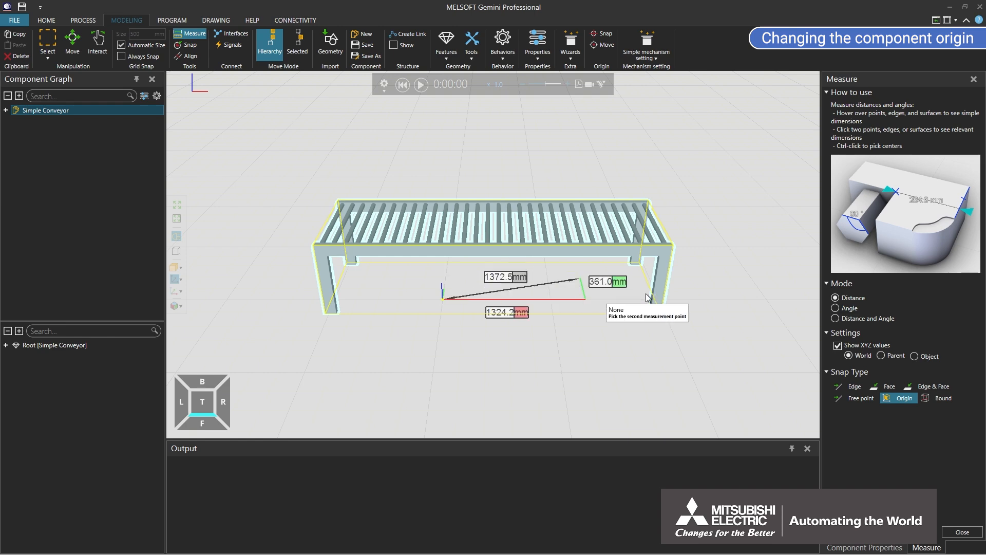
left_click(848, 387)
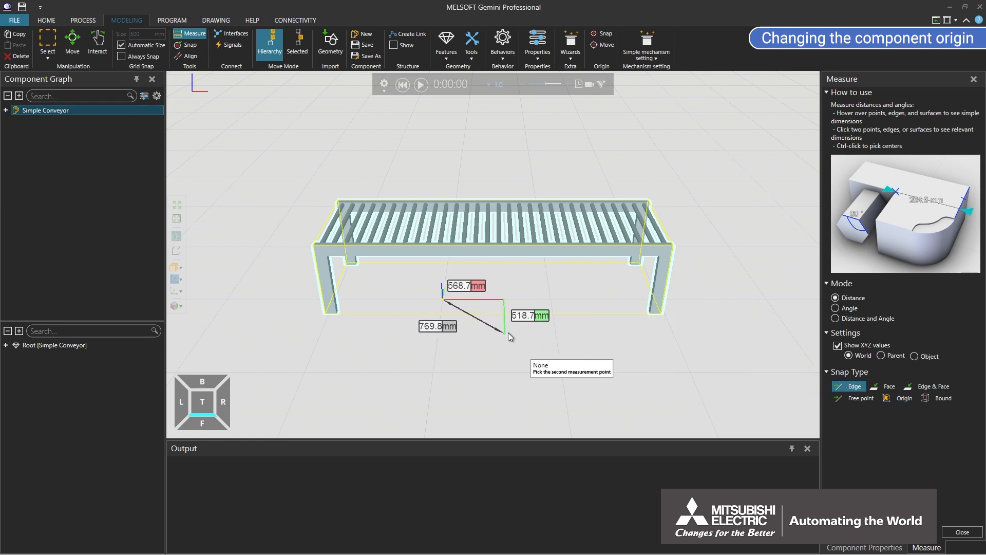
right_click_drag(503, 333, 520, 331)
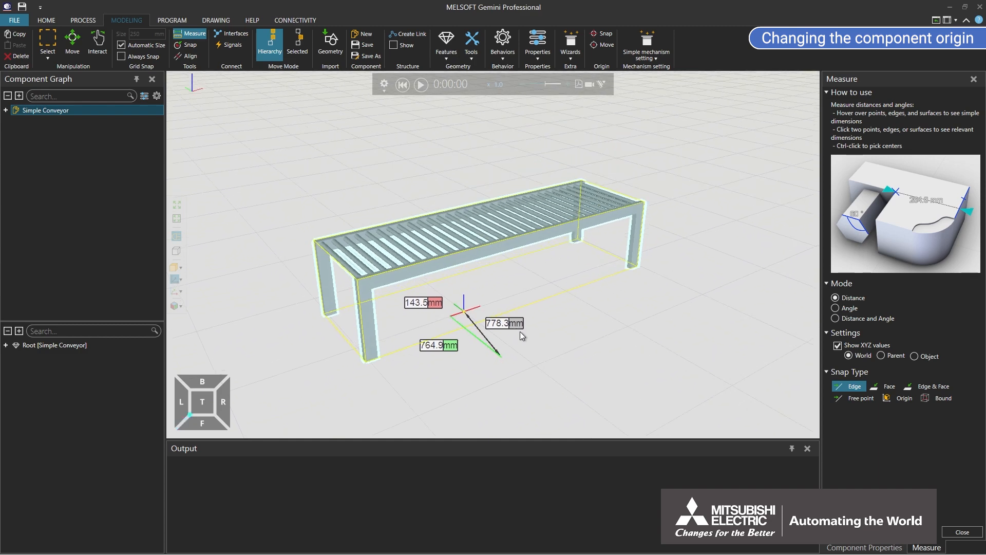
left_click(365, 363)
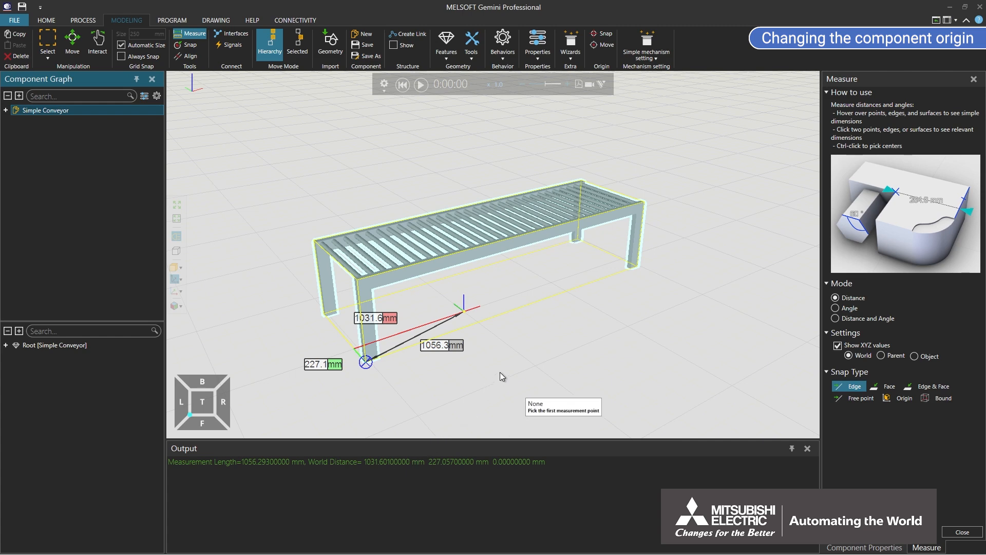
key("Escape")
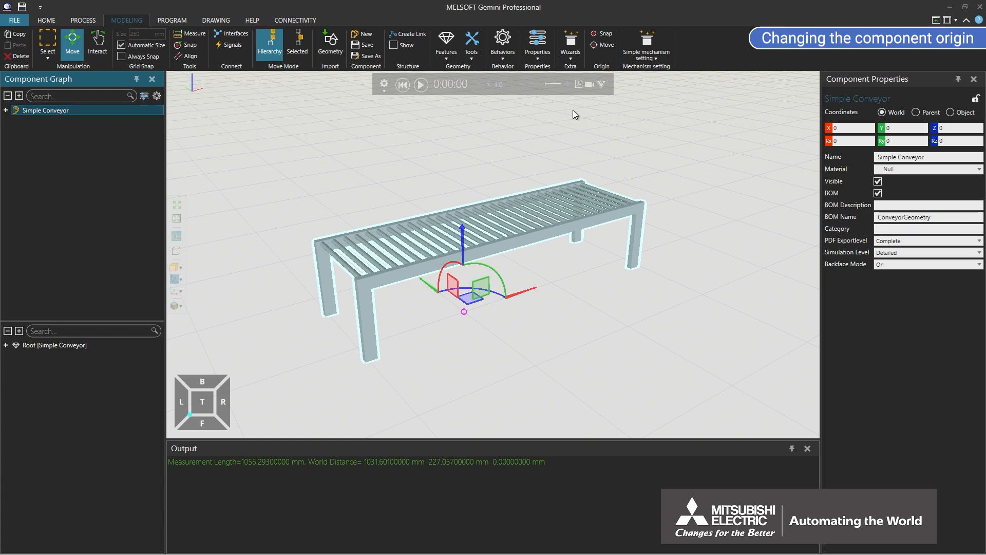
Step: Move the conveyor's origin to X -1031.601 and Y 227.057 in Parent coordinates and apply the change
left_click(602, 46)
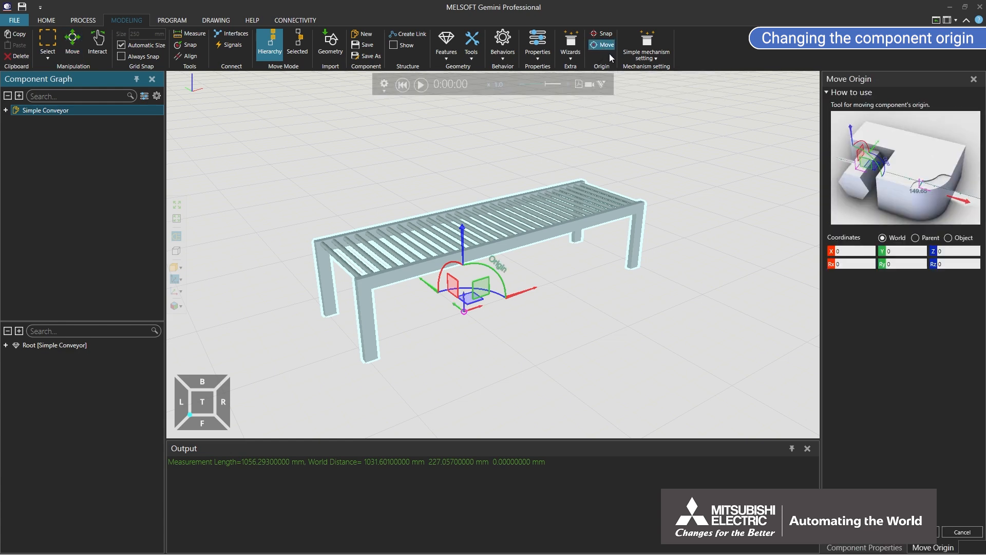
left_click(915, 238)
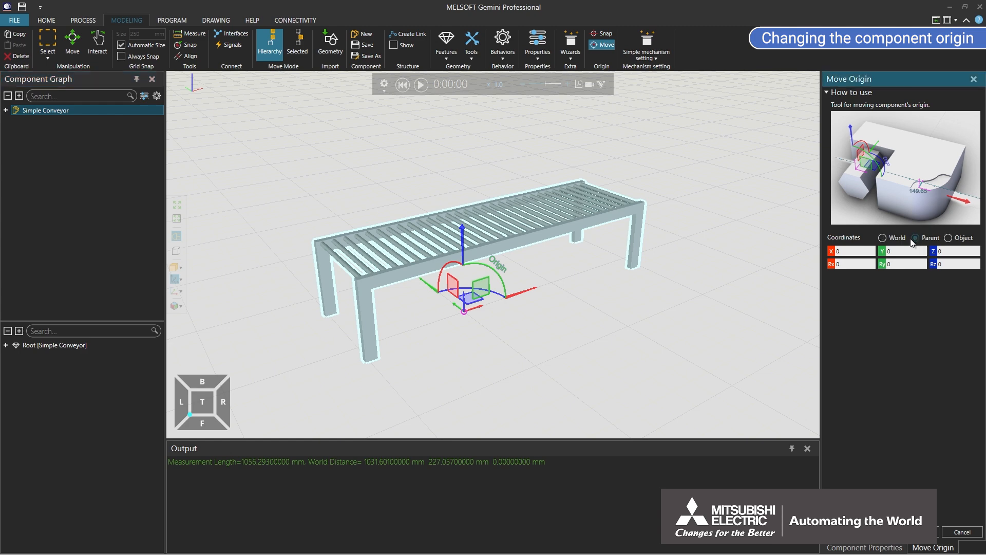
double_click(851, 250)
type("-1031.601")
key("Tab")
type("227.0")
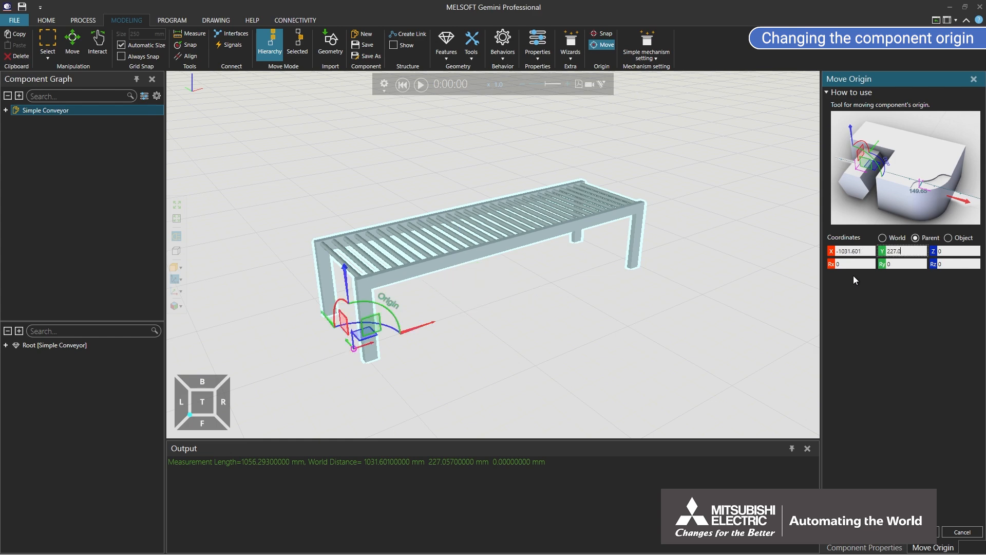
type("57")
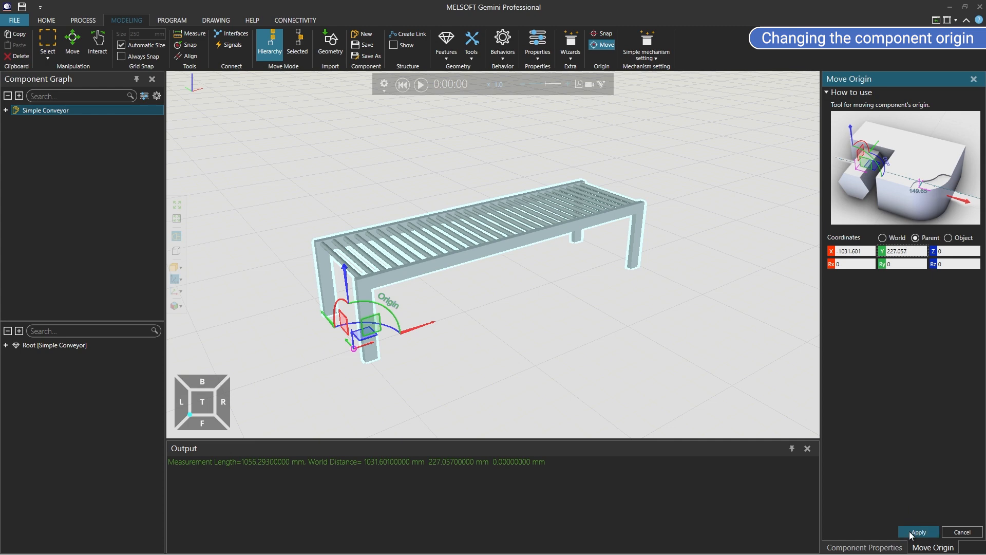
left_click(914, 532)
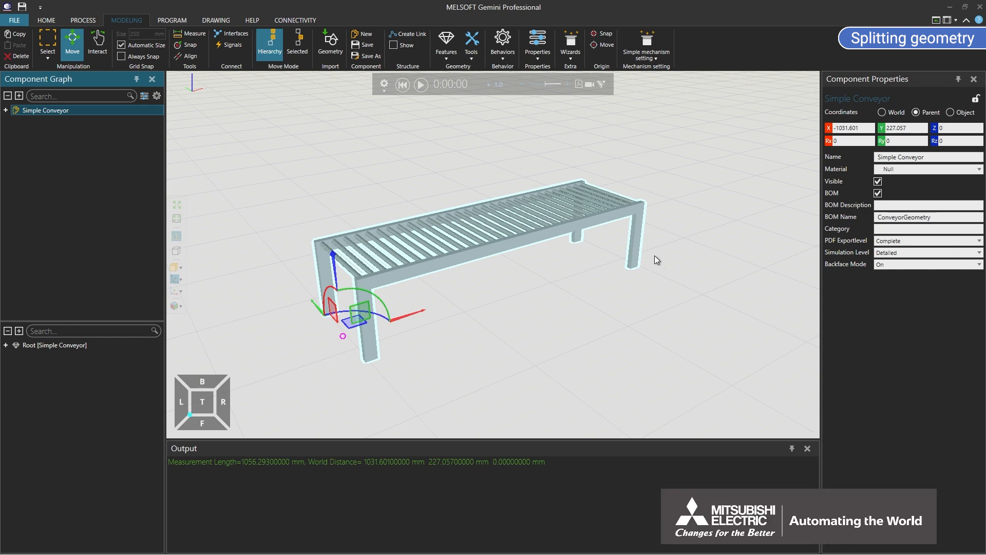
Step: Split the roller bar at the conveyor's near end into its own feature at the Set level and name it RollBars
left_click(471, 43)
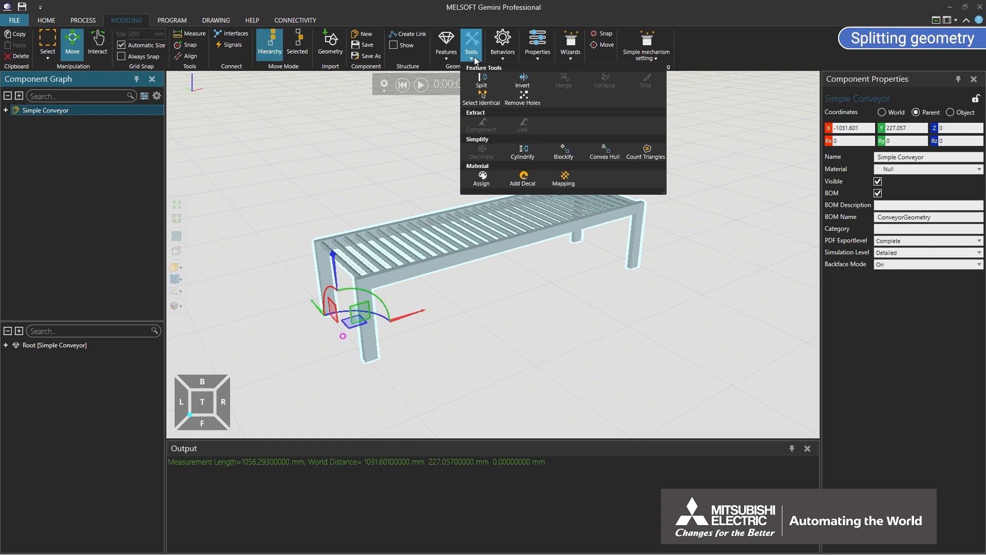
left_click(481, 80)
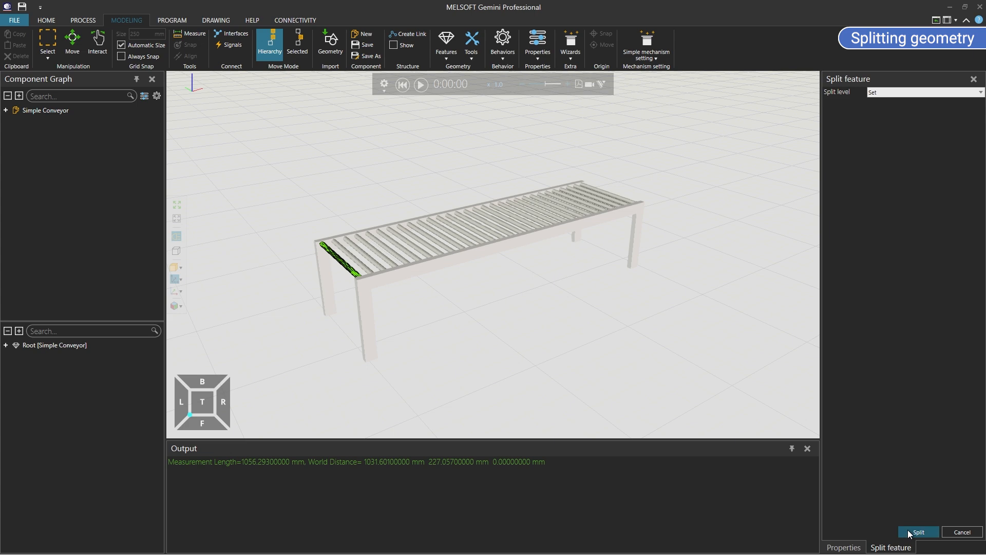
left_click(908, 530)
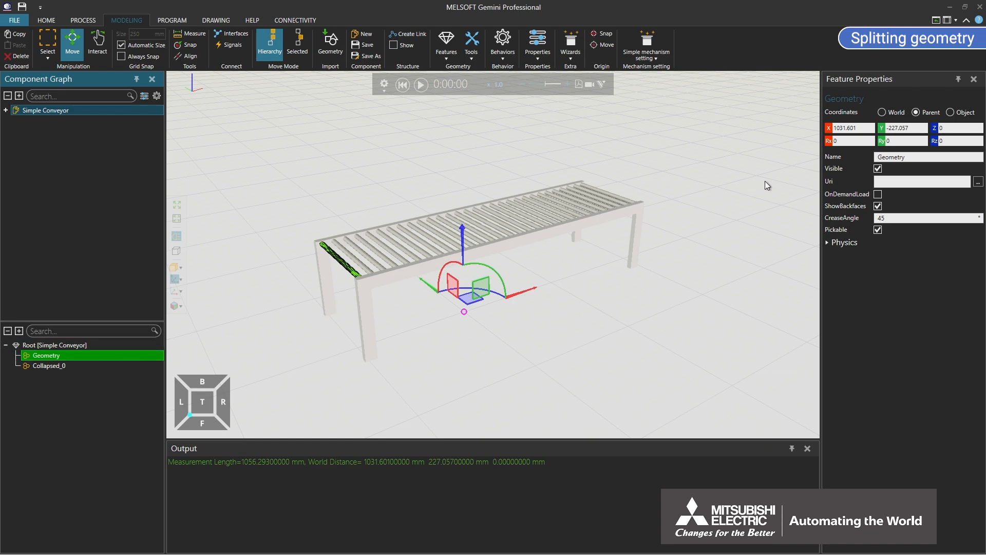
left_click(880, 157)
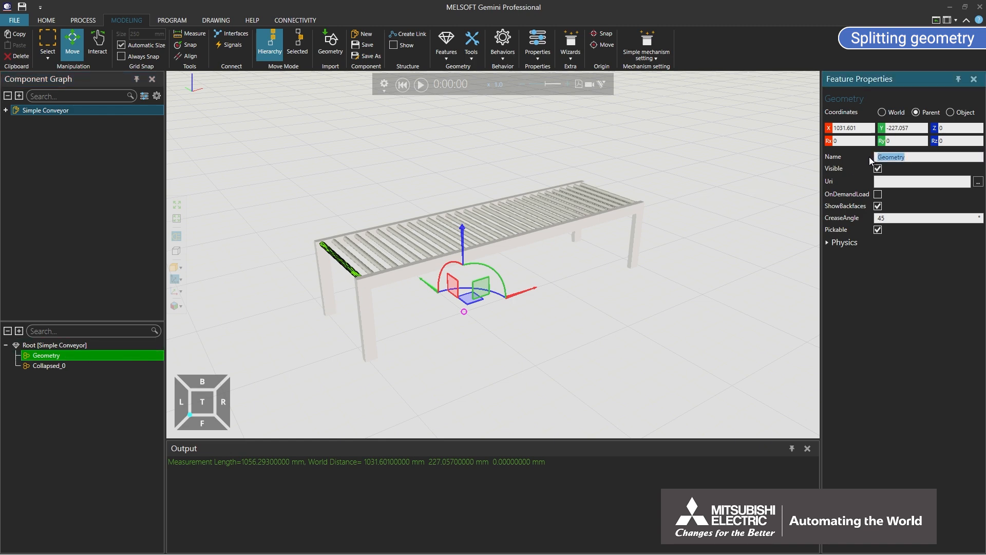
type("RollBars")
key("Return")
Step: Split the two long side rails into a separate feature at the Set level and name it SidRails
left_click(472, 45)
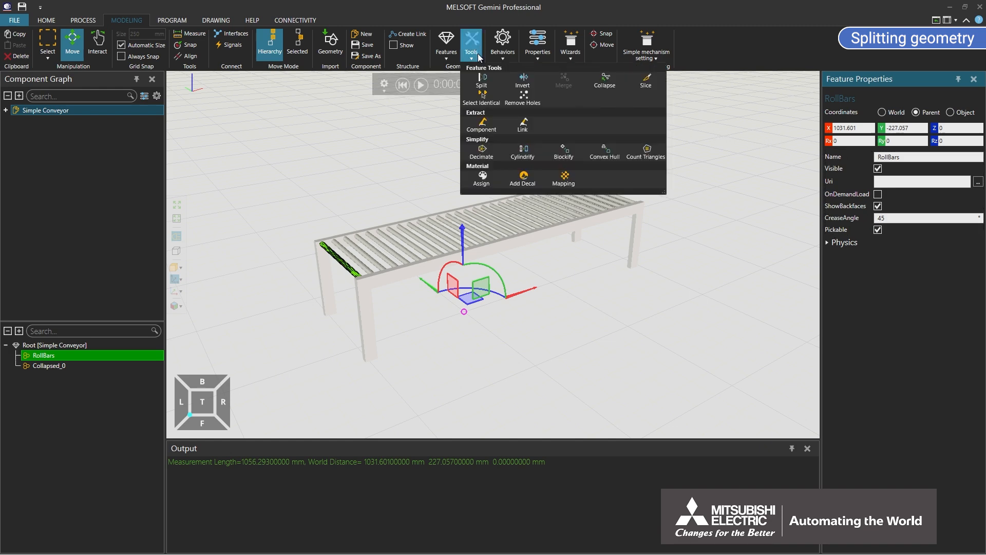
left_click(478, 84)
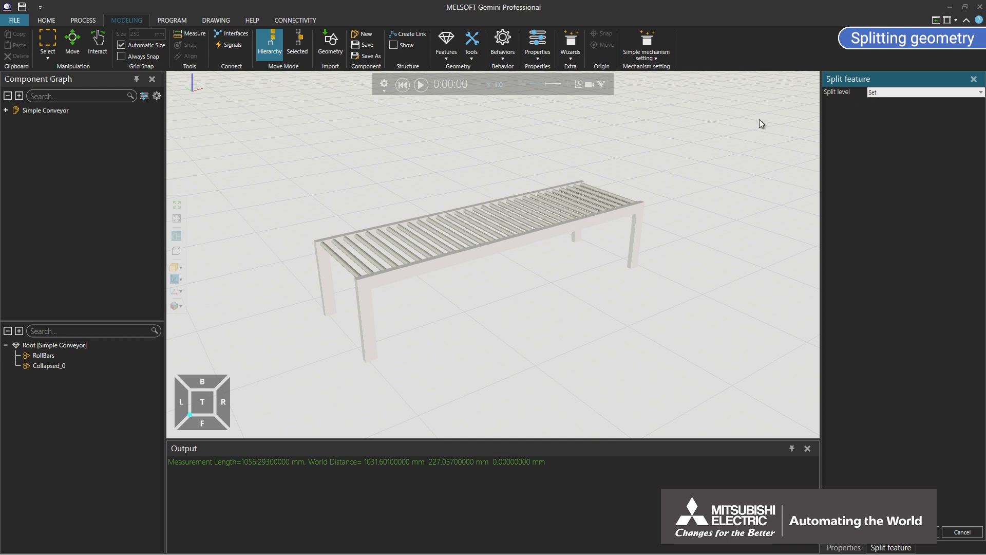
left_click(445, 217)
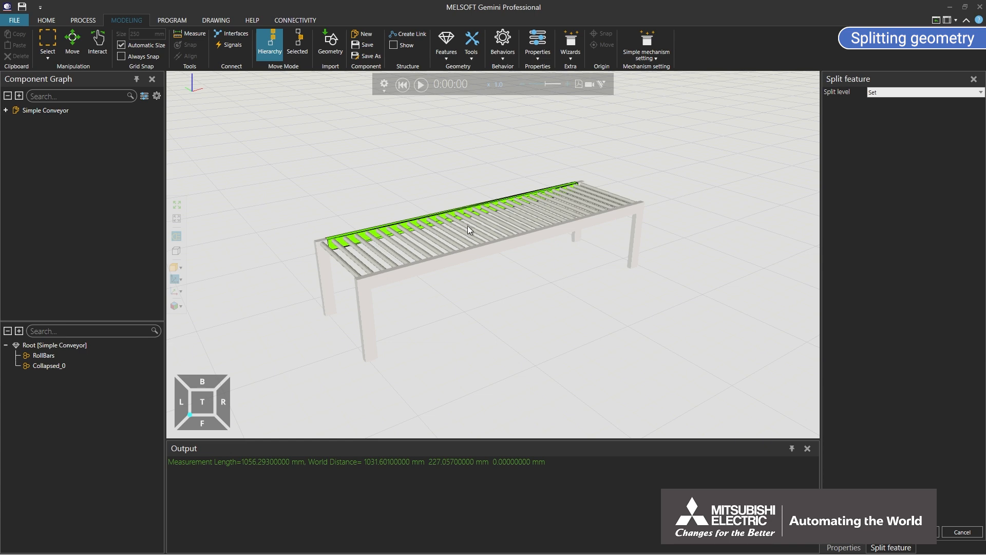
left_click(483, 254)
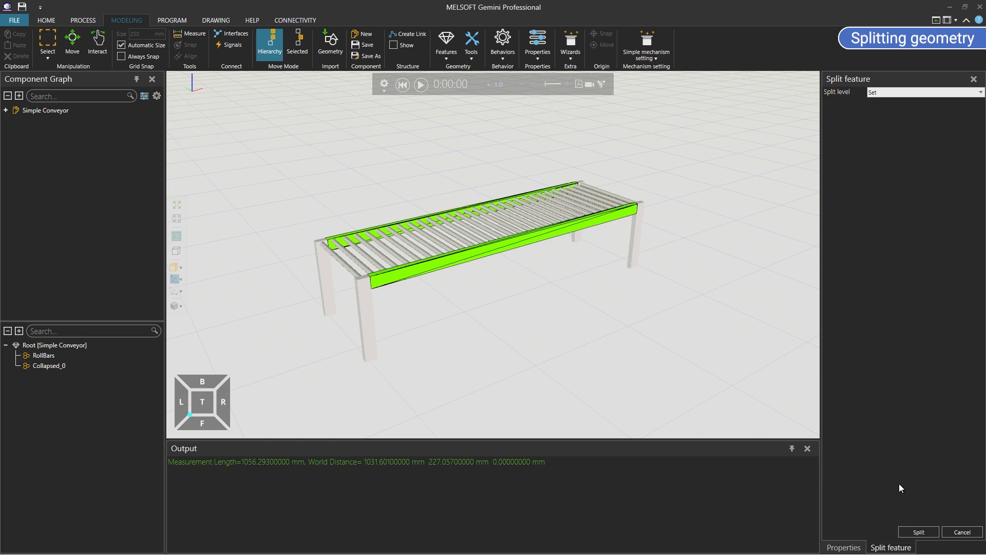
left_click(917, 531)
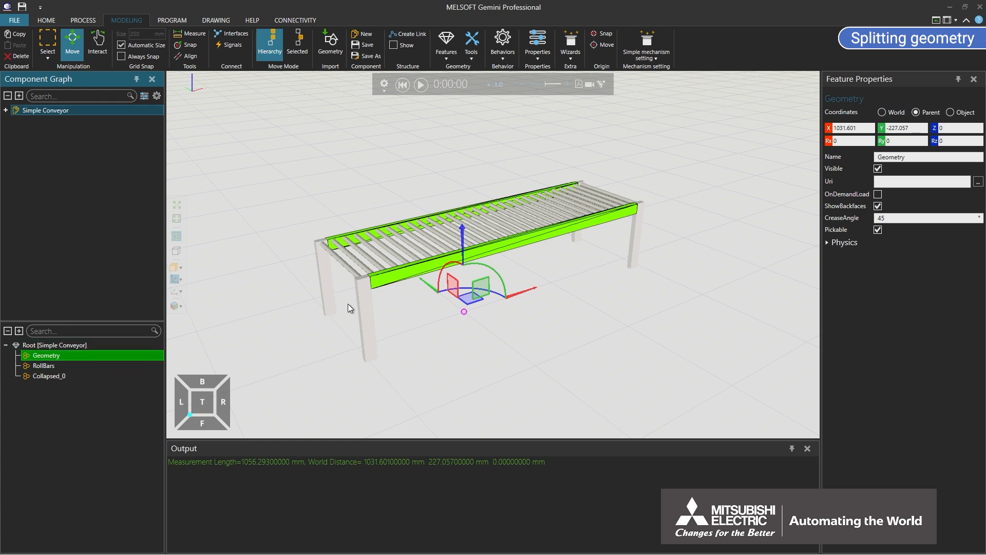
double_click(885, 157)
type("SidRails")
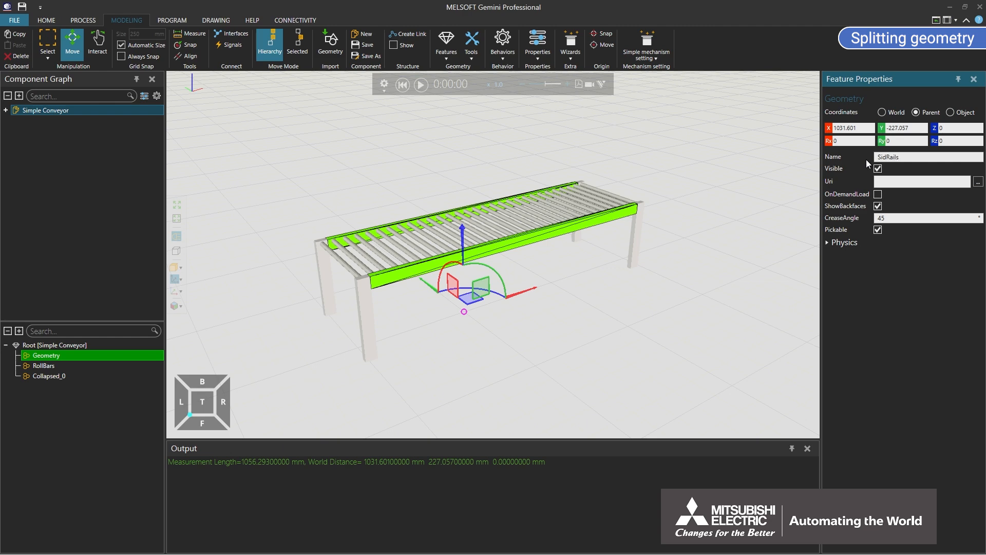
key("Return")
Step: Split the conveyor's four legs into their own feature at the Set level
left_click(473, 46)
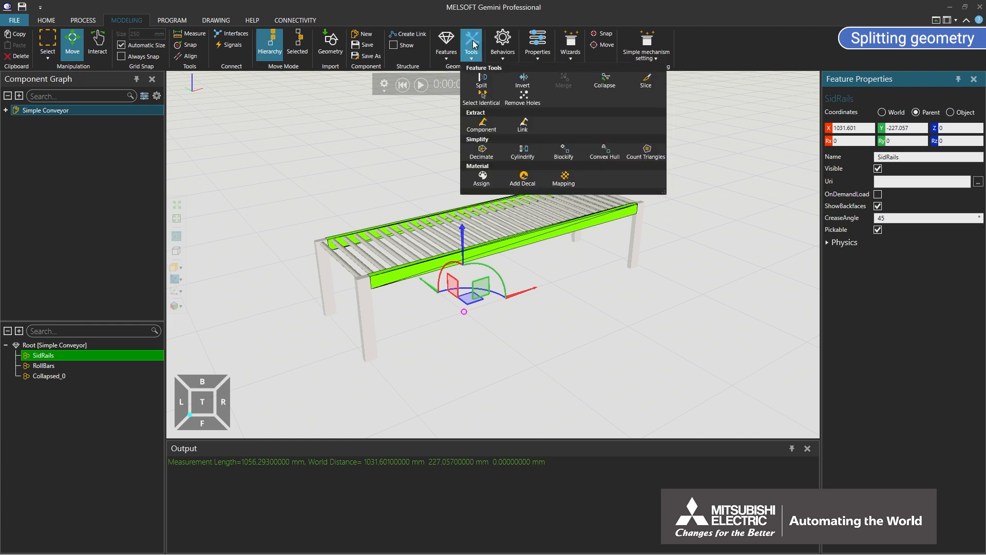
left_click(481, 81)
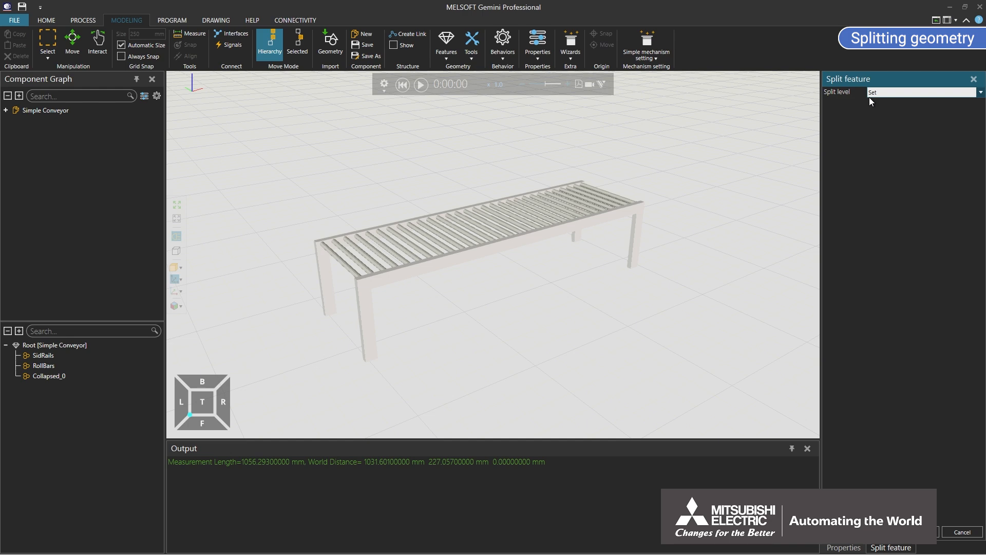
left_click(579, 238)
left_click(636, 249)
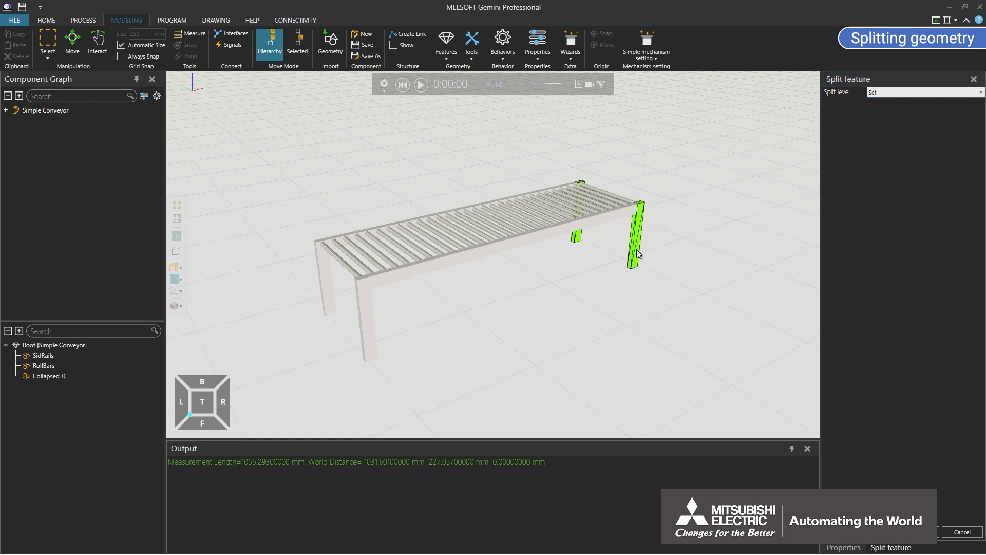
left_click(372, 329)
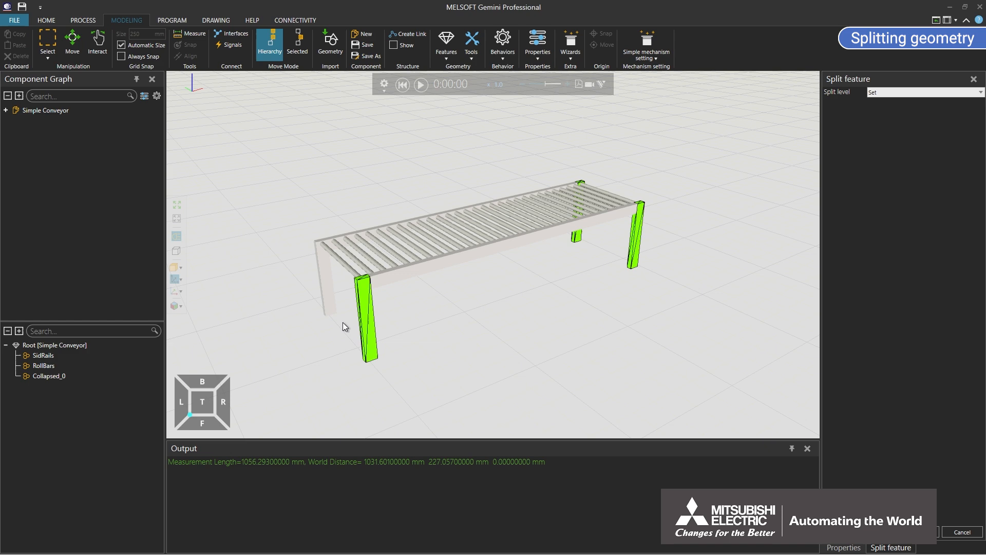
left_click(329, 298)
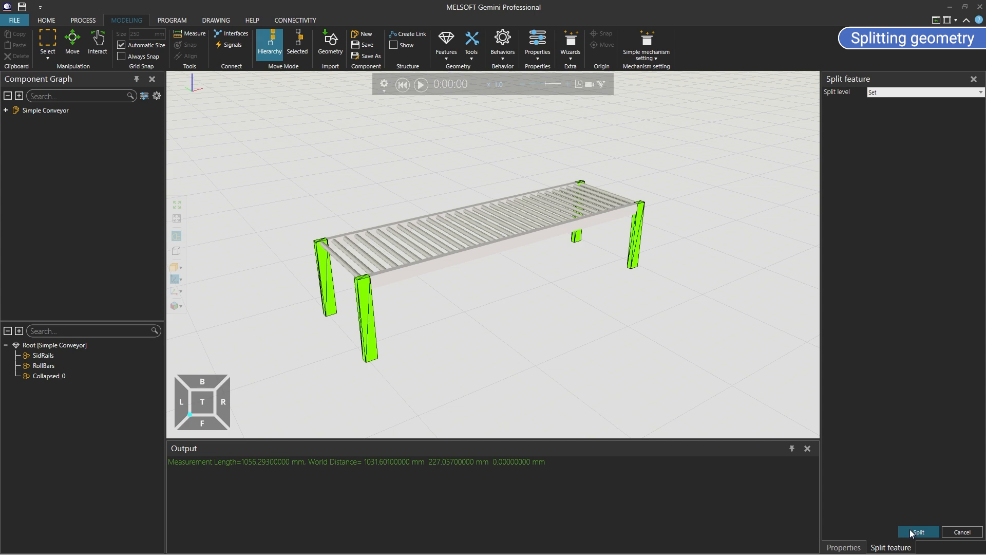
left_click(912, 532)
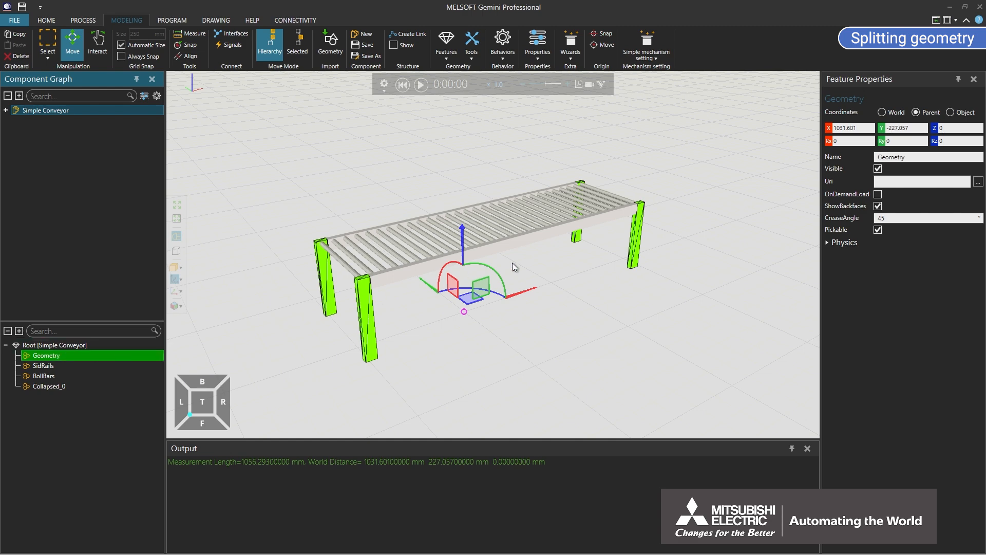
Step: Rename the split-off leg feature to Legs and delete the Collapsed_0 feature holding the remaining rollers
double_click(902, 157)
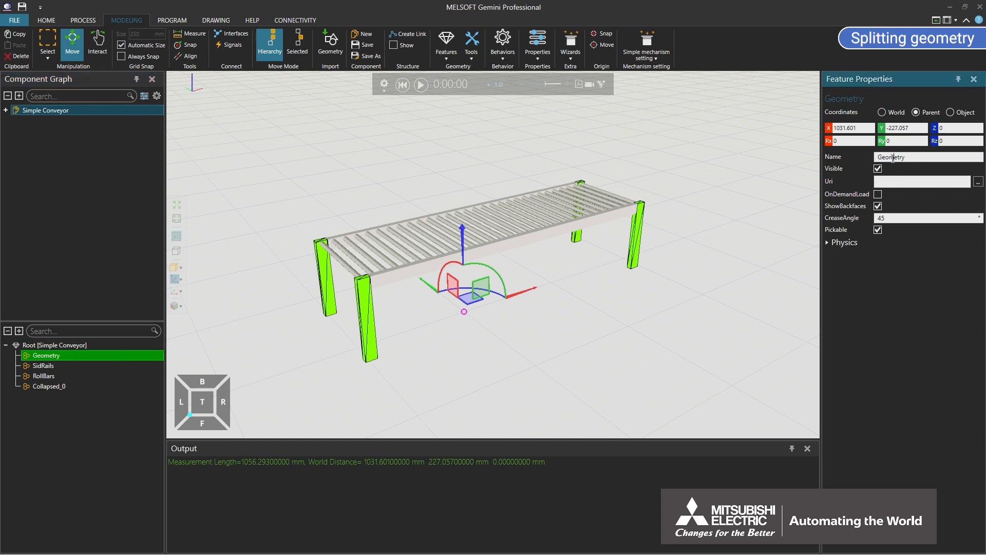
type("Legs")
key("Return")
right_click(46, 387)
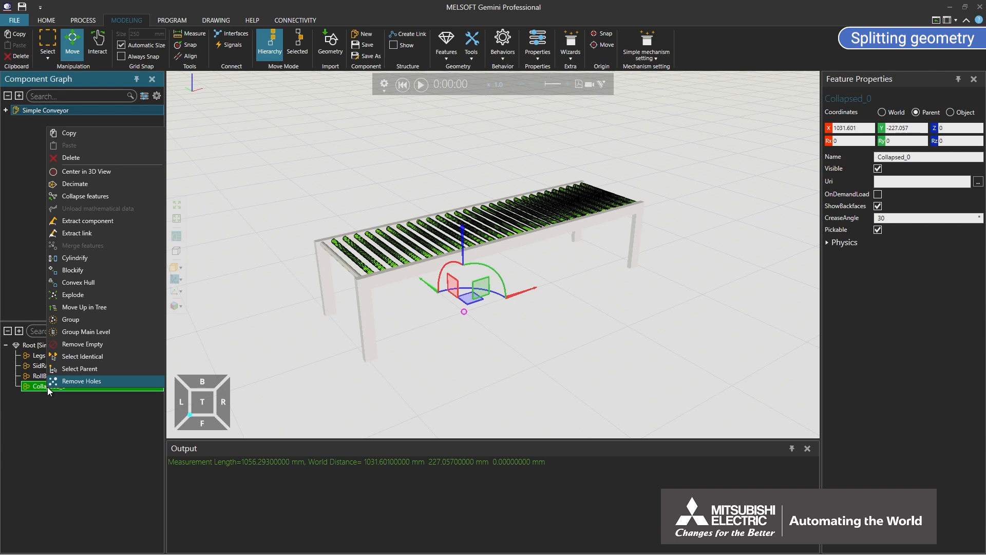
left_click(92, 158)
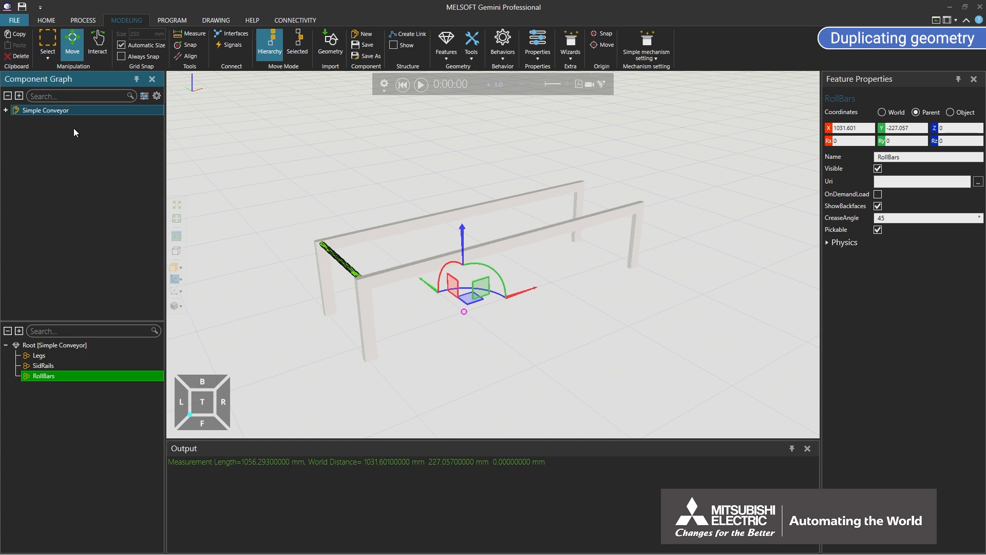
Step: Add a Real property named CLength to the Simple Conveyor component with Distance as its quantity
left_click(54, 111)
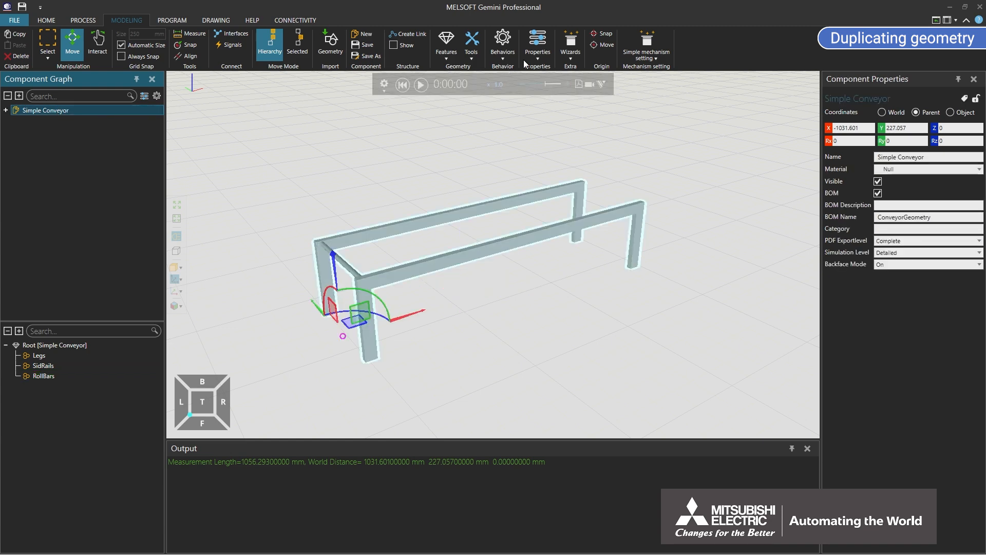
left_click(547, 50)
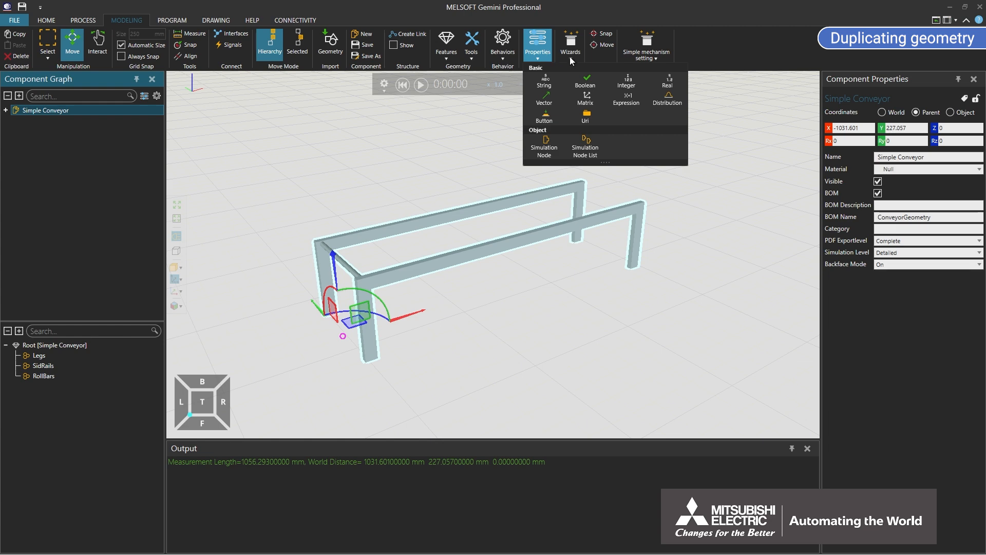
left_click(663, 83)
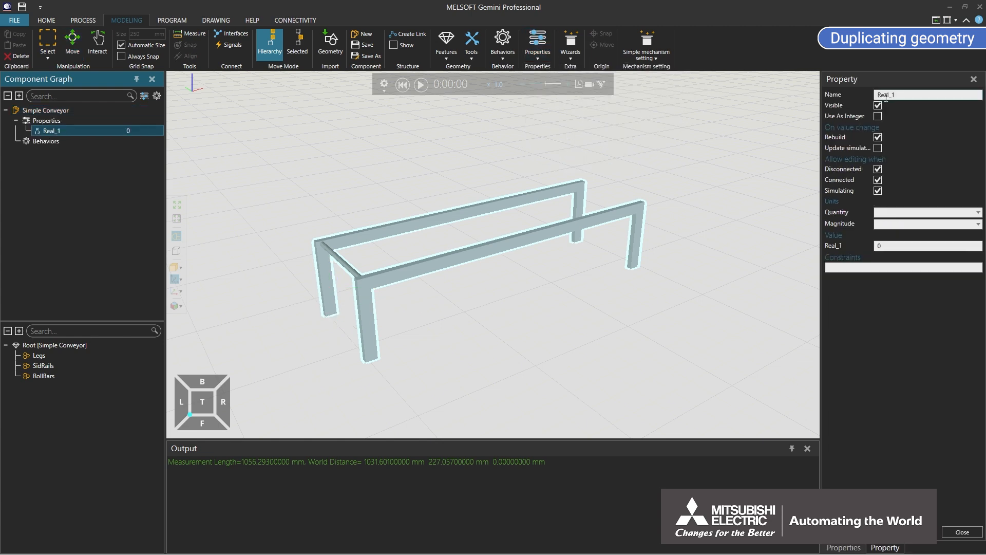
left_click(898, 97)
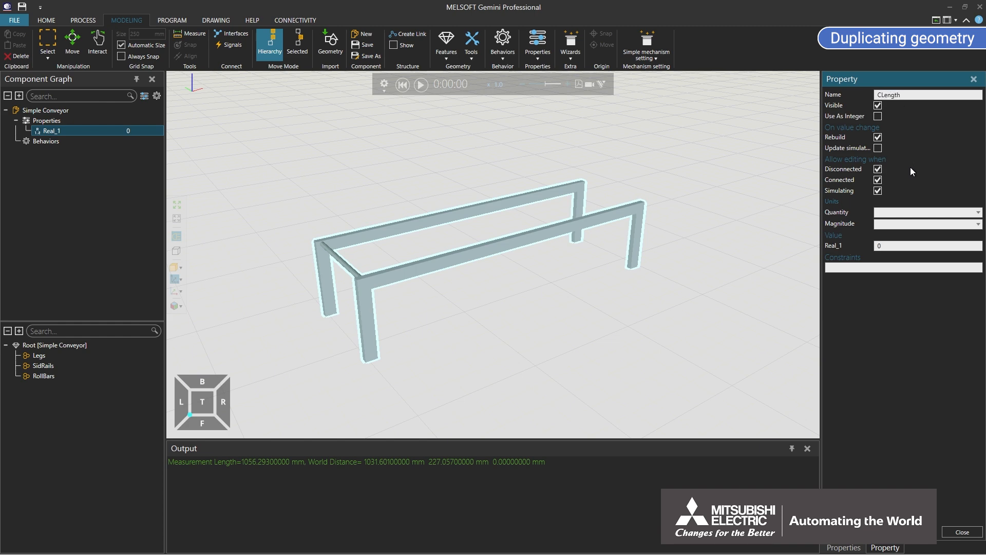
left_click(914, 211)
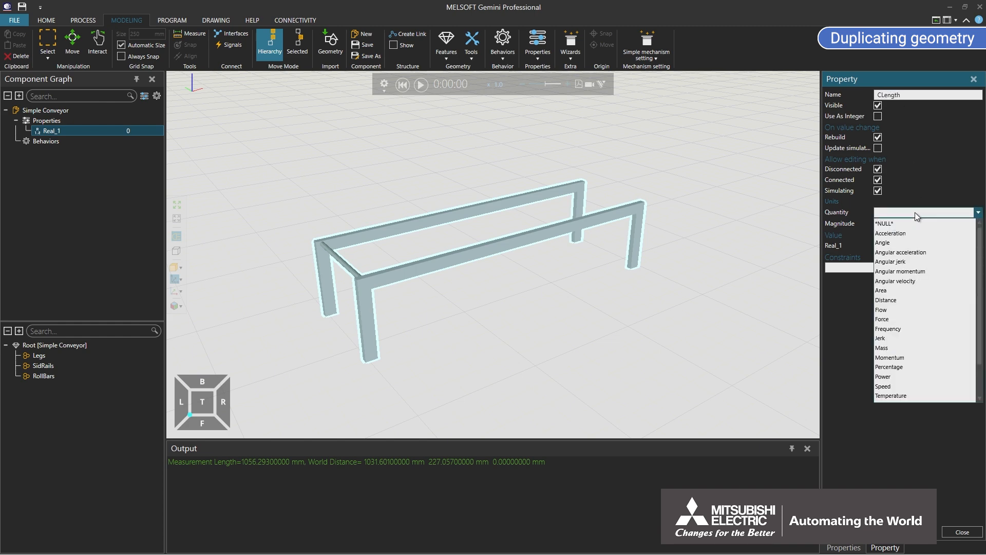
left_click(916, 301)
Step: Set the CLength value to 1000 mm, constrain it to 1000-10000, and close the property's settings
left_click(919, 246)
type("100")
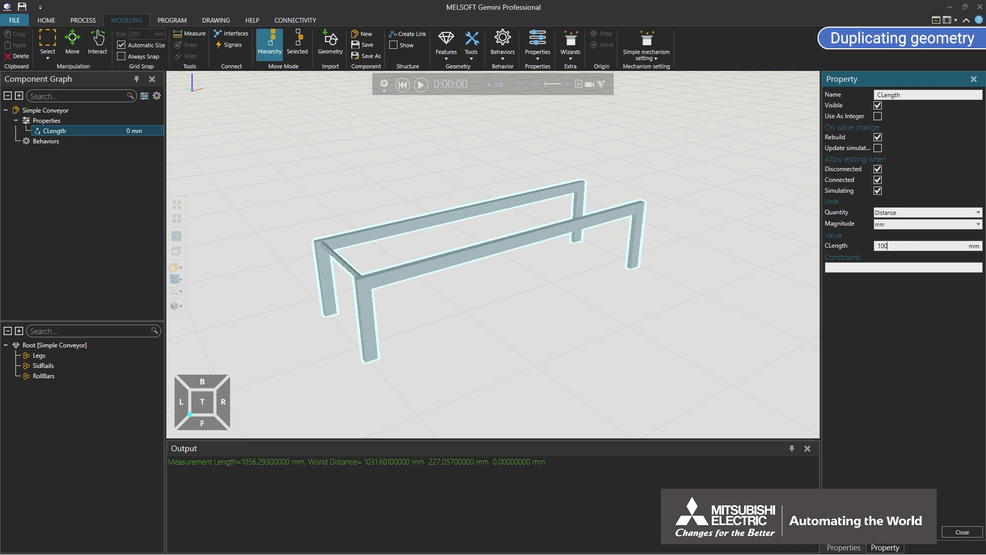
type("0")
key("Return")
left_click(907, 264)
type("1000-10000")
key("Return")
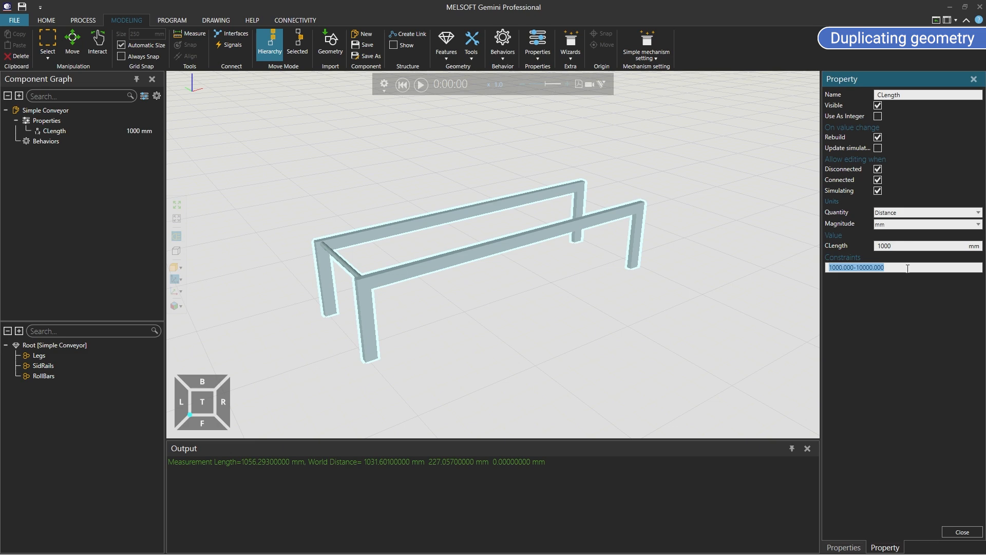
left_click(947, 531)
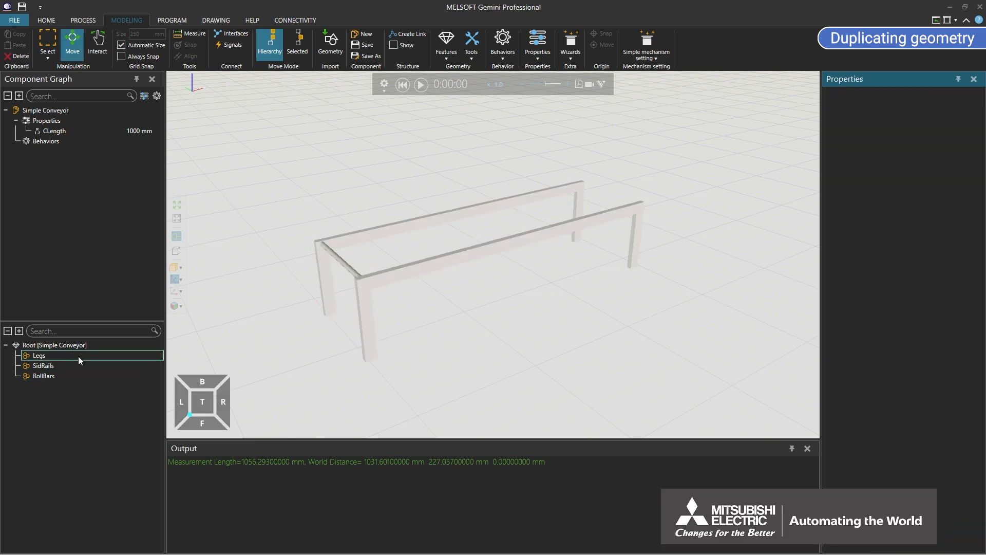
Step: Add a Linear Clone feature under the root with Count CLength/100 and Step 100, and nest RollBars inside it
left_click(65, 345)
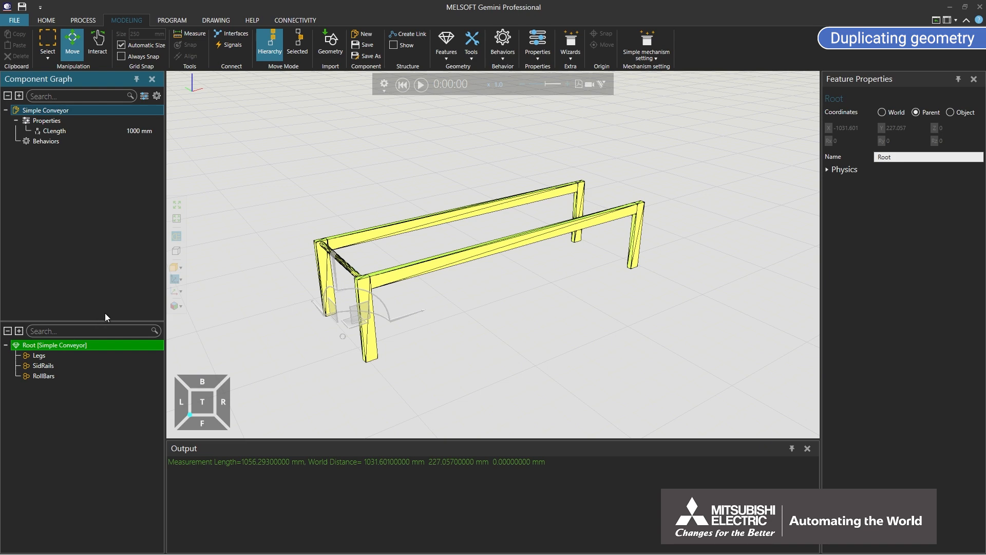
left_click(441, 58)
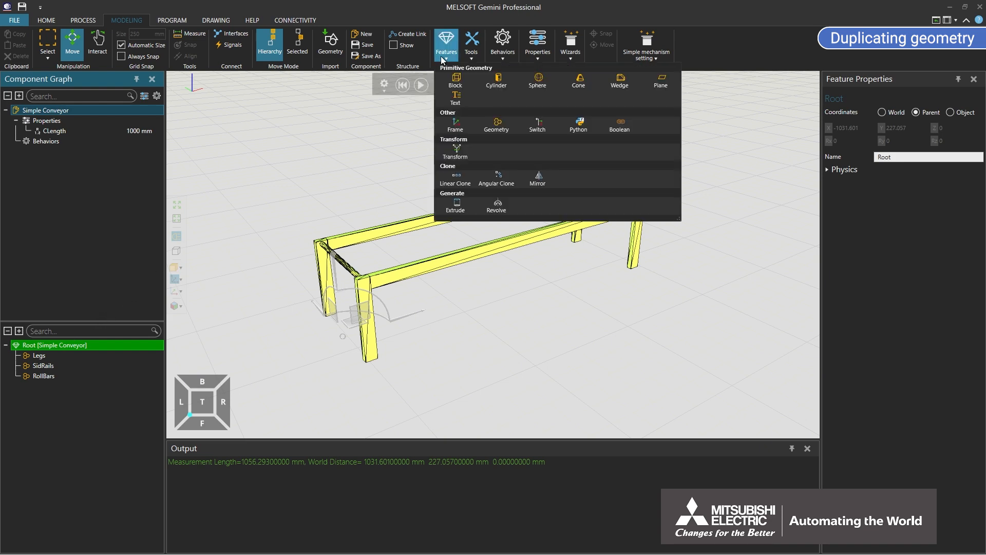
left_click(443, 179)
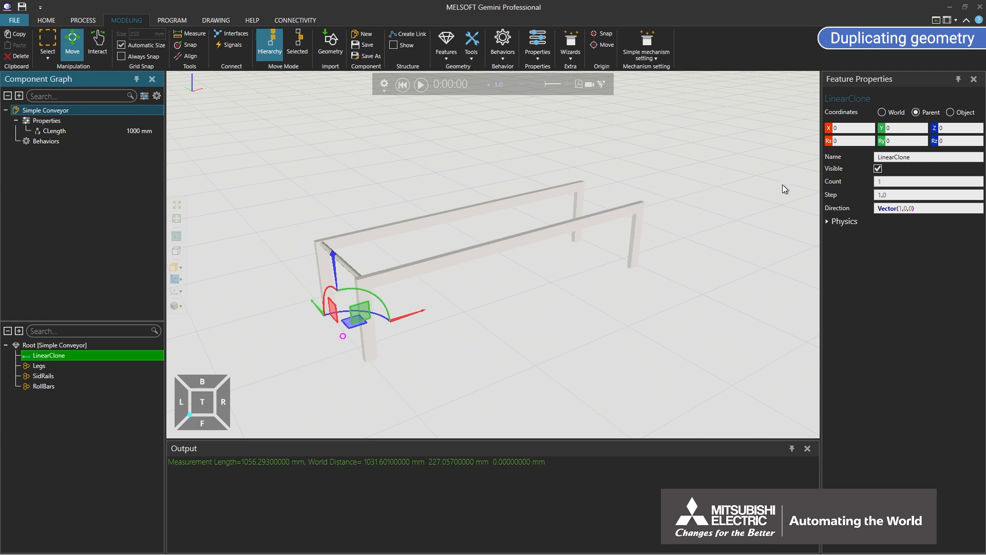
left_click(894, 181)
double_click(894, 182)
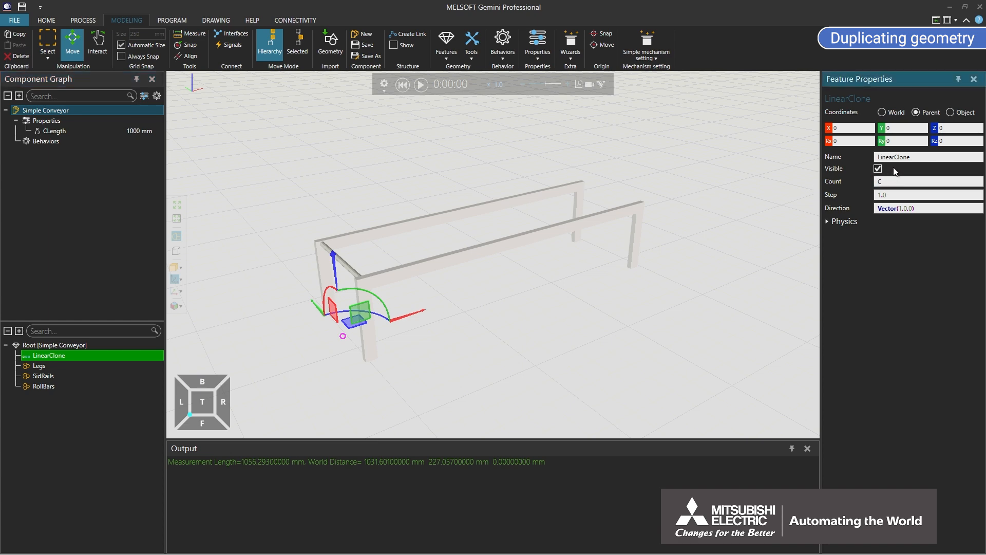
type("CLength/100")
key("Tab")
type("100")
left_click(888, 181)
mouse_move(872, 185)
left_click(43, 388)
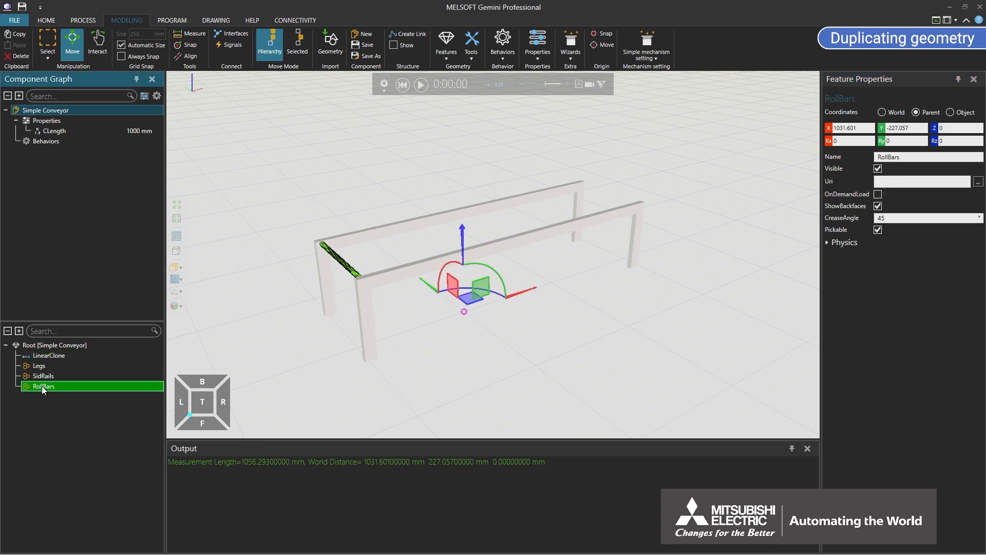
left_click_drag(41, 386, 57, 355)
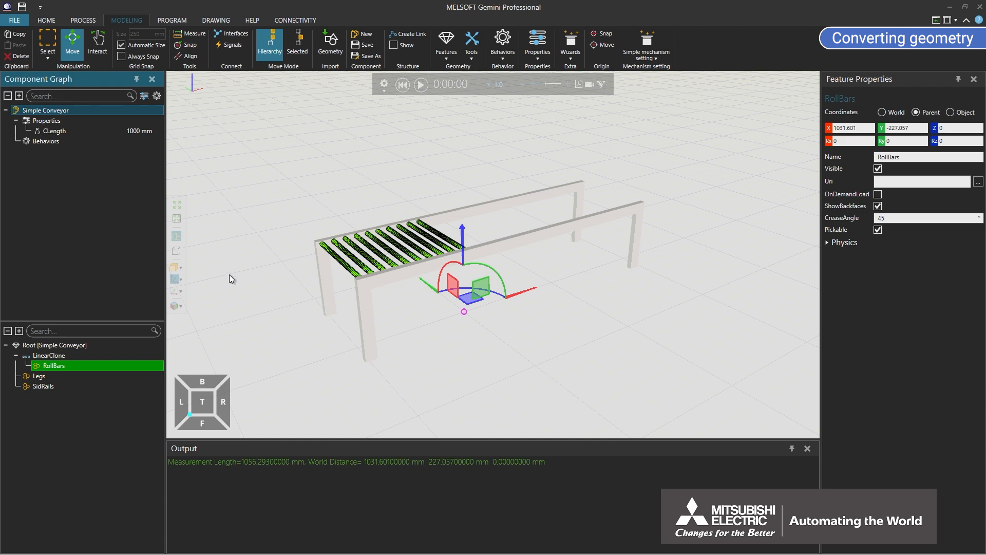
Step: Add a Transform feature under the root with expression Tx(100).Sx((CLength-200)/2800).Tx(-100), and nest SidRails inside it
left_click(49, 346)
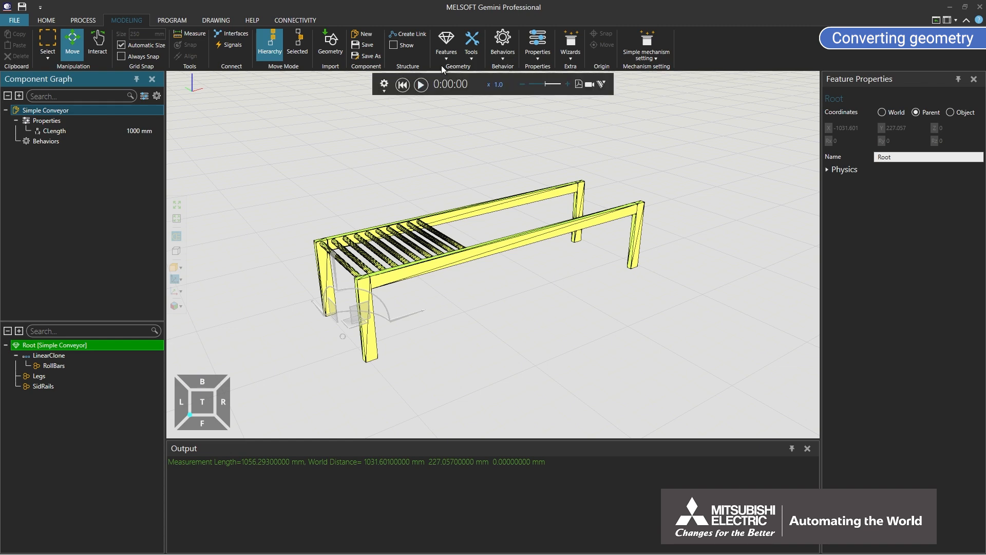
left_click(445, 45)
left_click(454, 149)
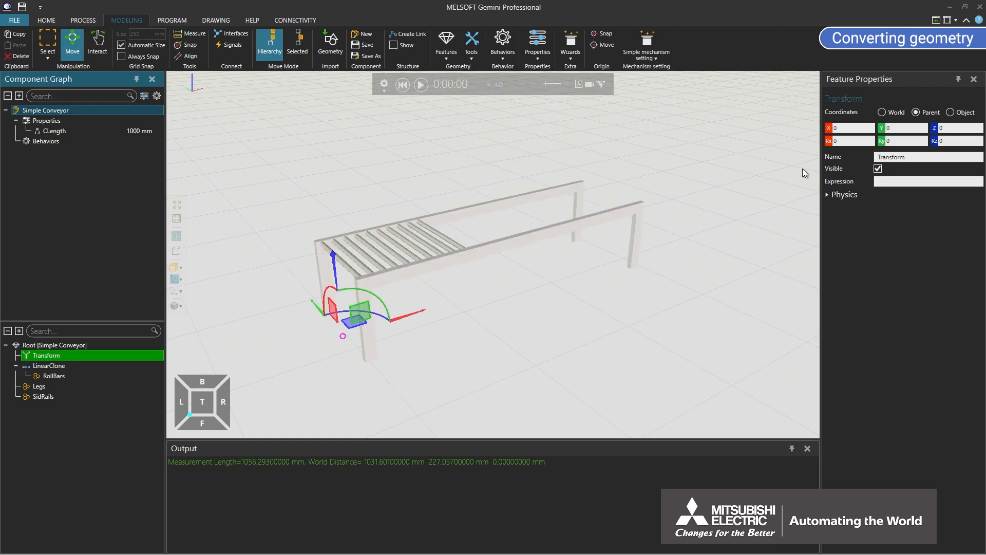
left_click(883, 185)
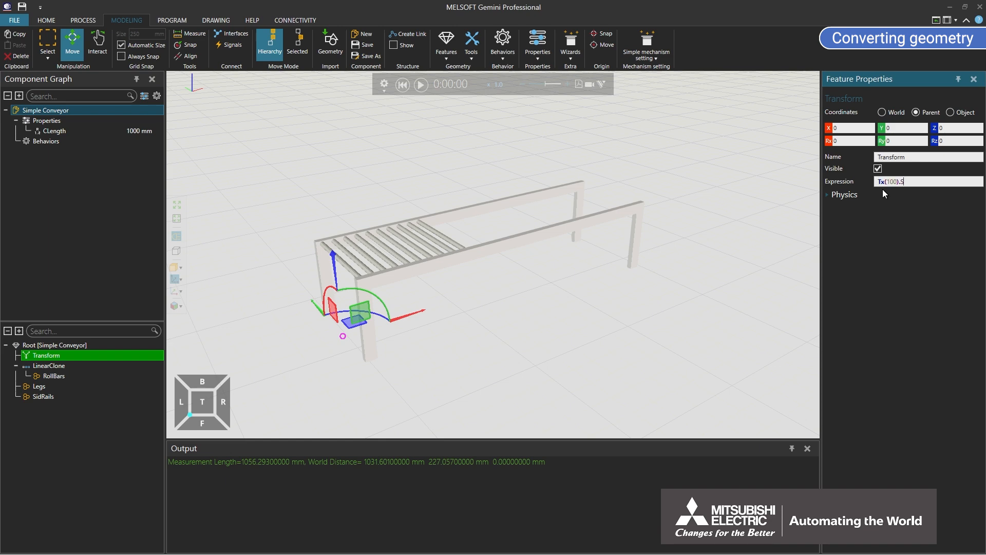
type("Tx(100).Sx((CLength-200)/2800).Tx()")
key("Left")
type("-100")
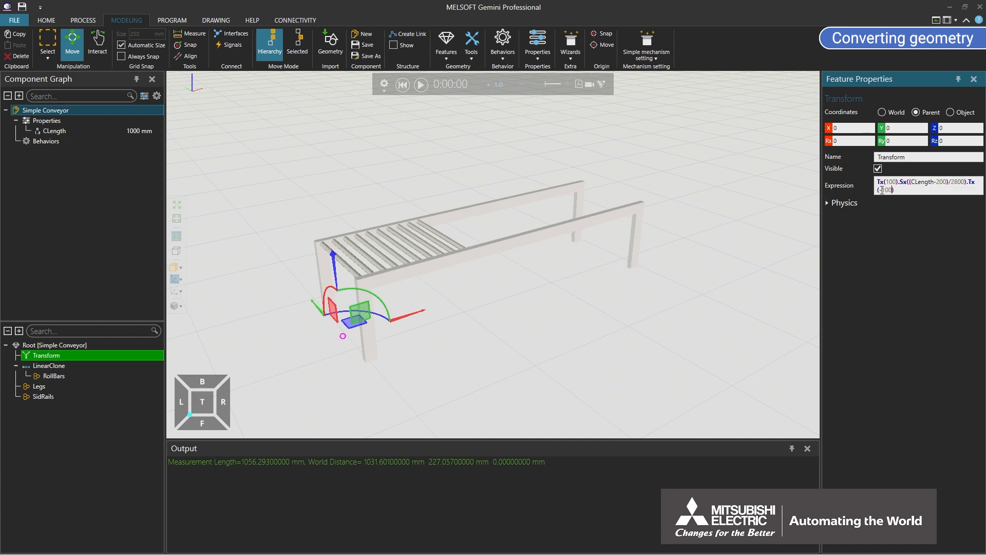
key("Return")
left_click(44, 396)
left_click_drag(44, 395, 48, 356)
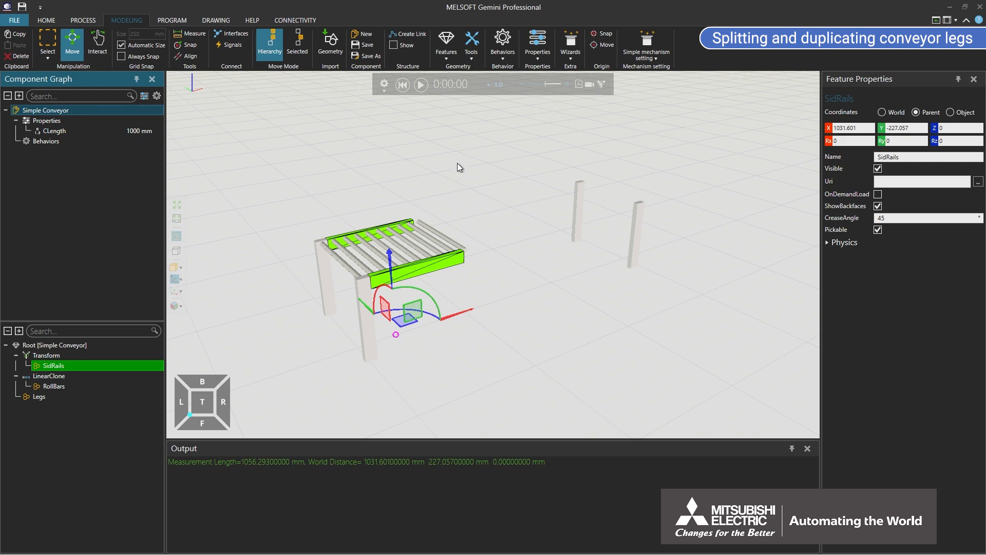
Step: Split the two legs at the conveyor's far end into a separate feature at the Set level and delete that feature
left_click(469, 52)
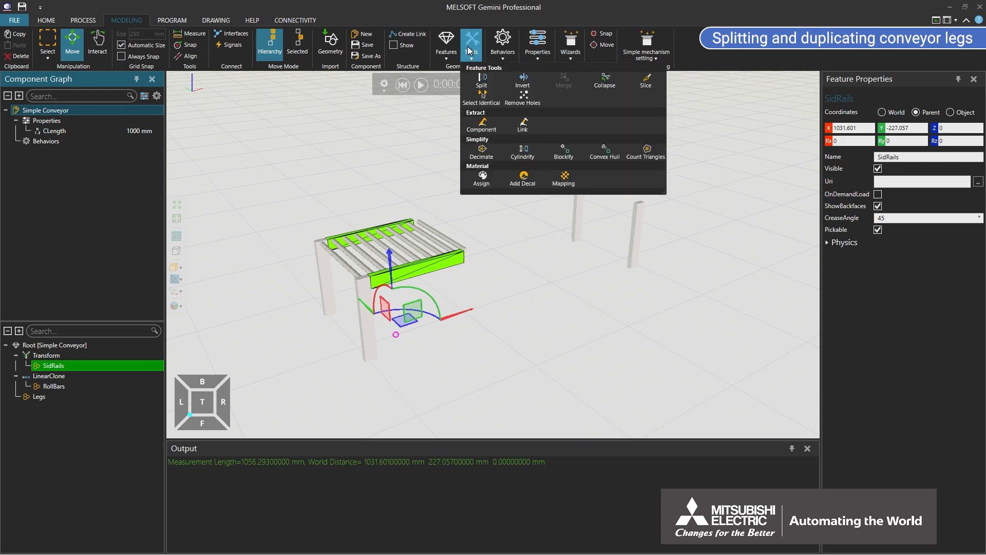
left_click(477, 84)
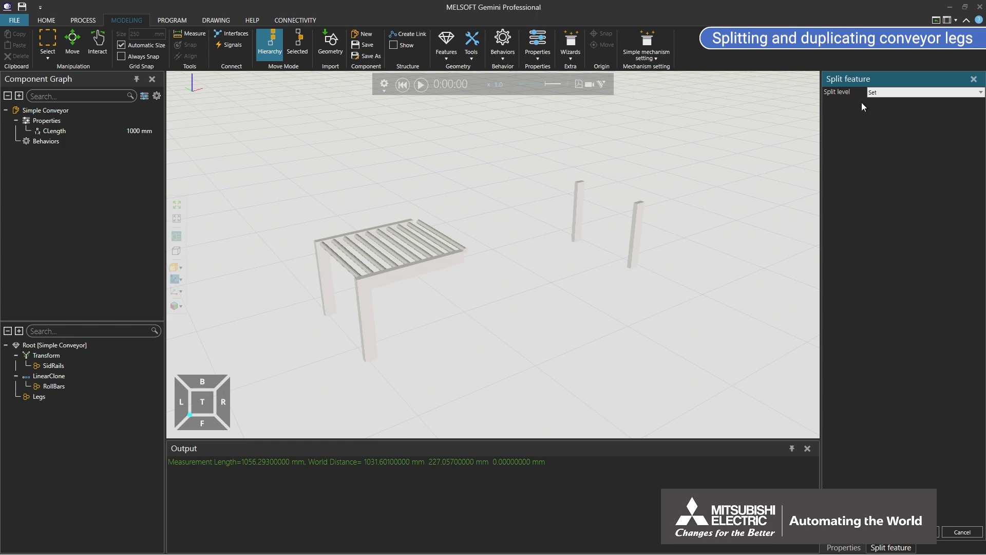
left_click(580, 211)
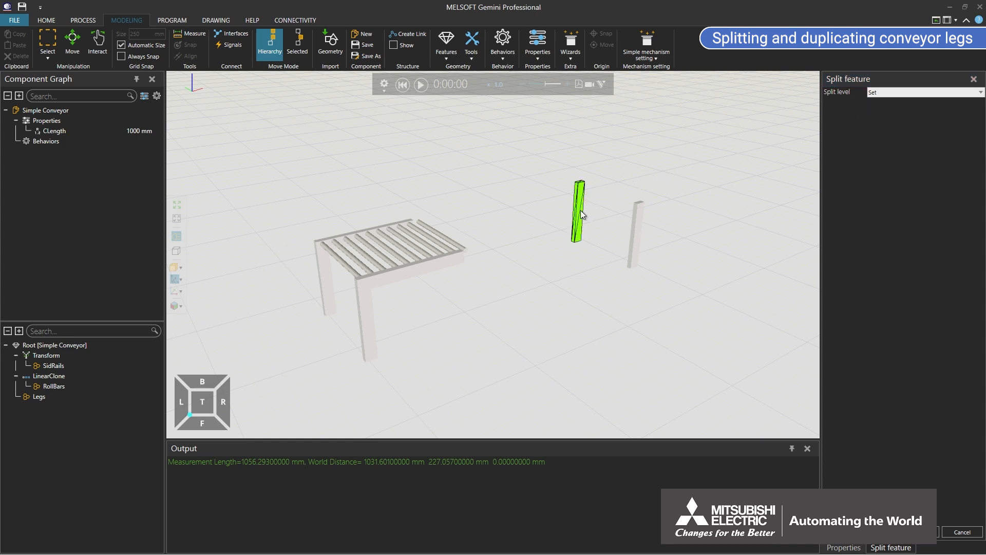
left_click(635, 238, "ctrl")
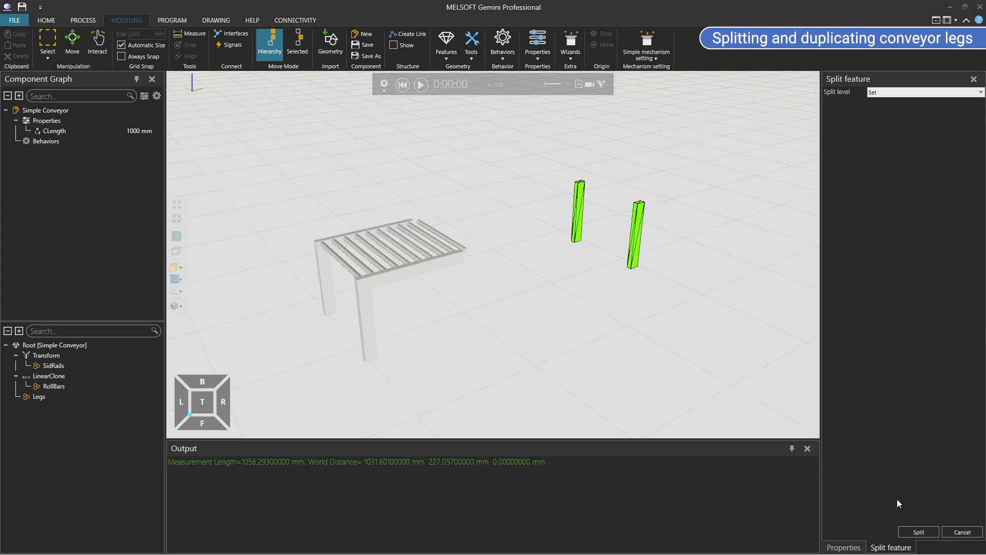
left_click(903, 532)
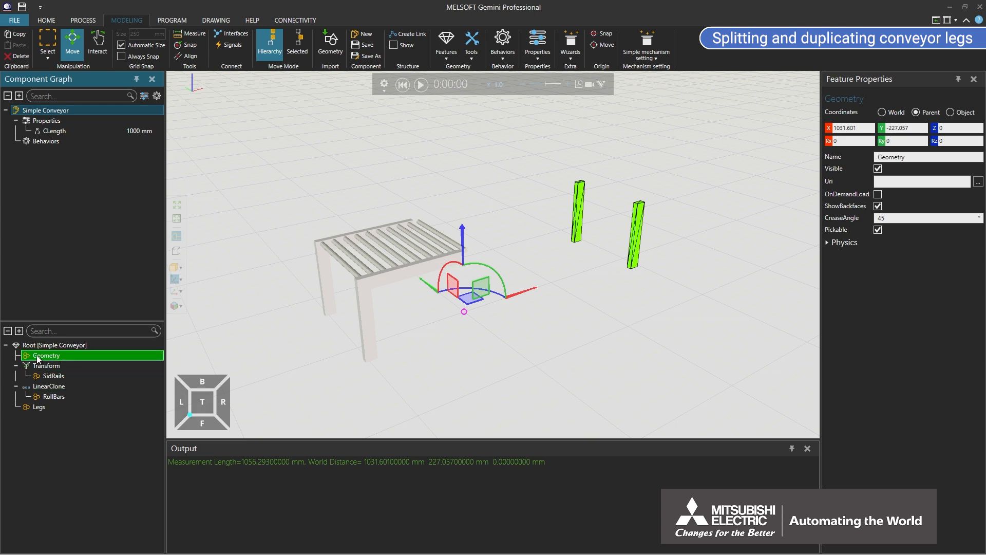
right_click(61, 355)
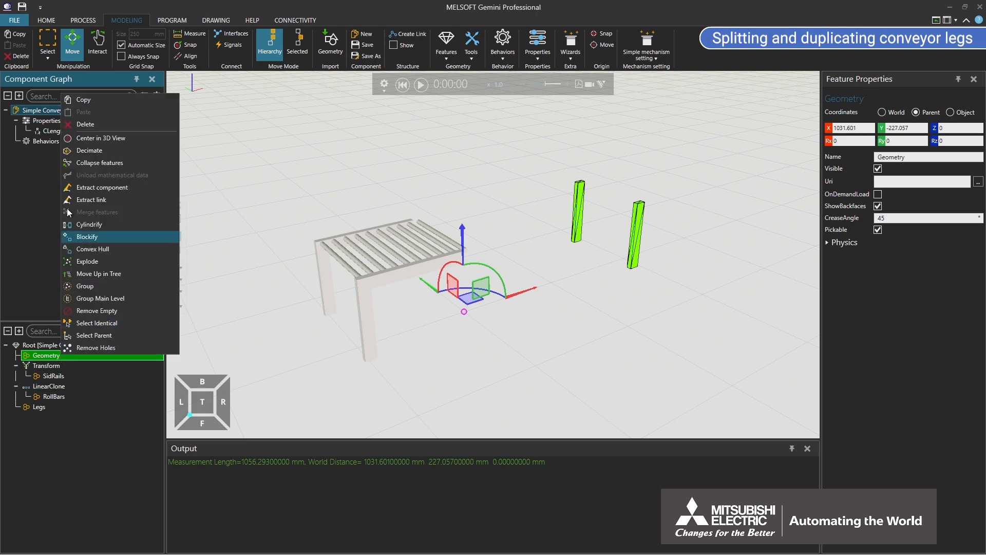
left_click(85, 124)
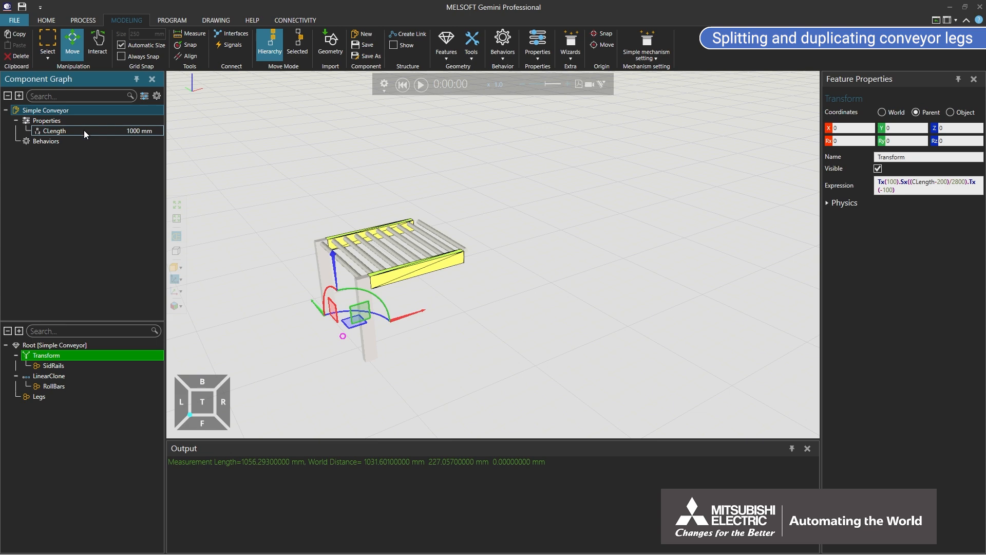
Step: Add a Linear Clone feature under the root with Count 2 and Step CLength-100, and nest Legs inside it
left_click(70, 345)
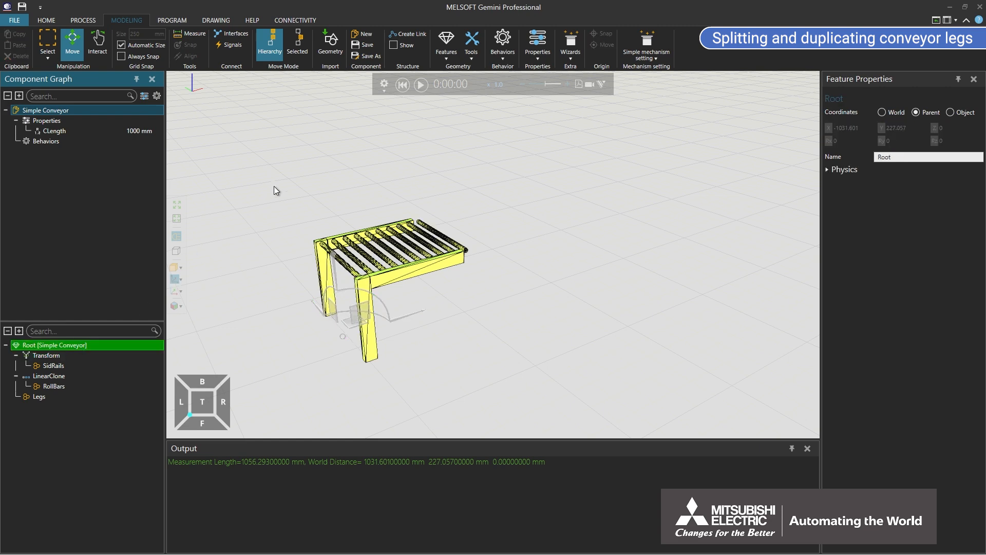
left_click(447, 43)
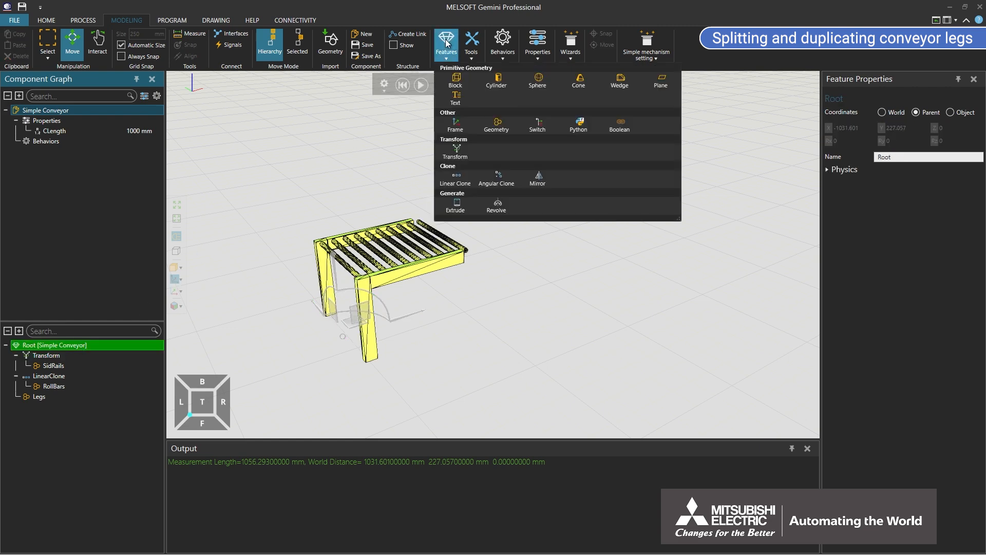
left_click(453, 181)
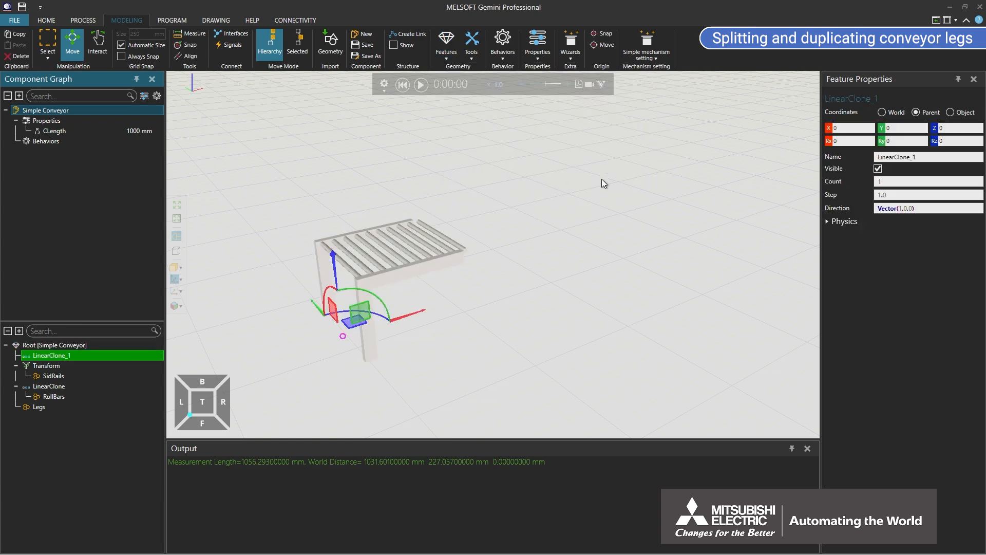
left_click(884, 181)
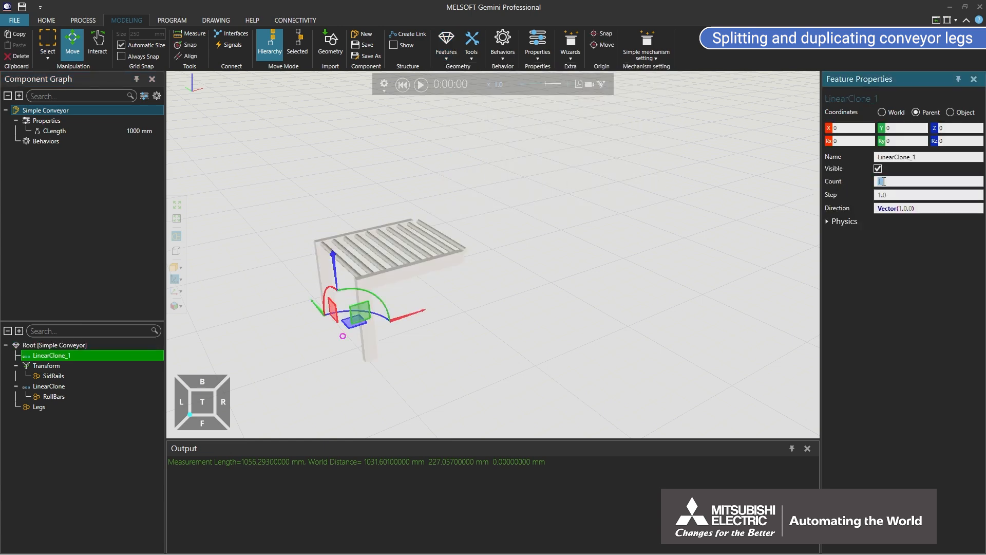
type("2")
key("Tab")
type("CLength-100")
left_click(42, 406)
left_click_drag(41, 406, 65, 359)
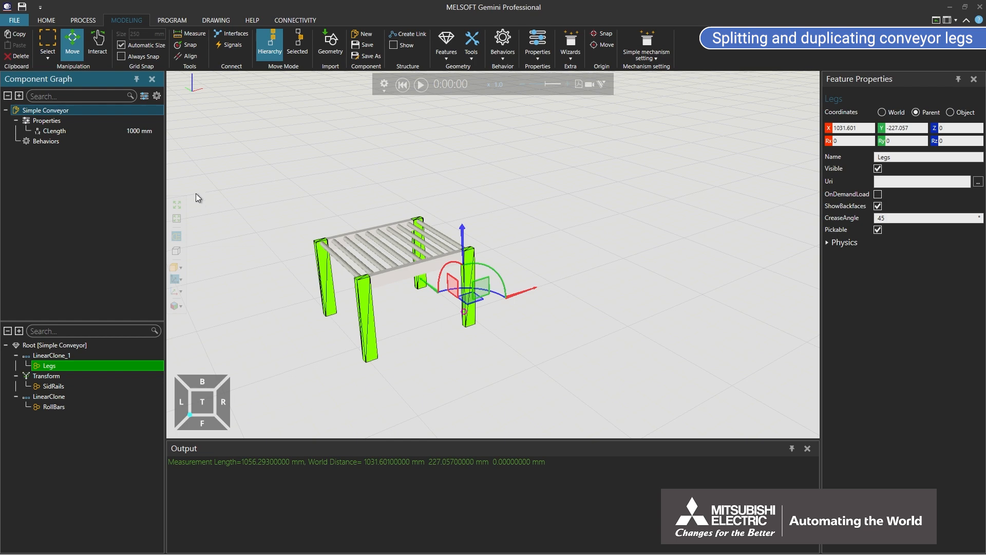
Step: Set the CLength property to 3000 mm
double_click(67, 131)
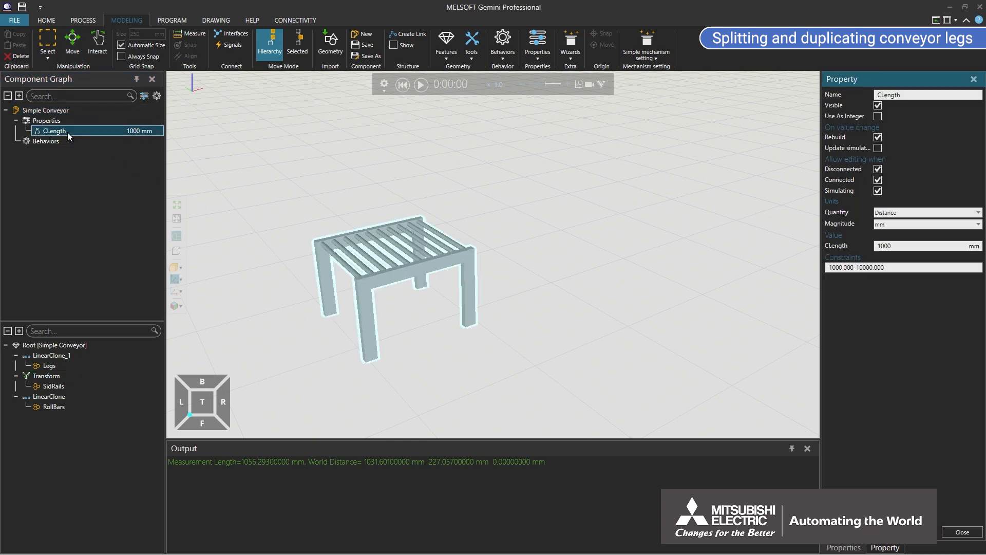
double_click(893, 245)
type("3000")
key("Return")
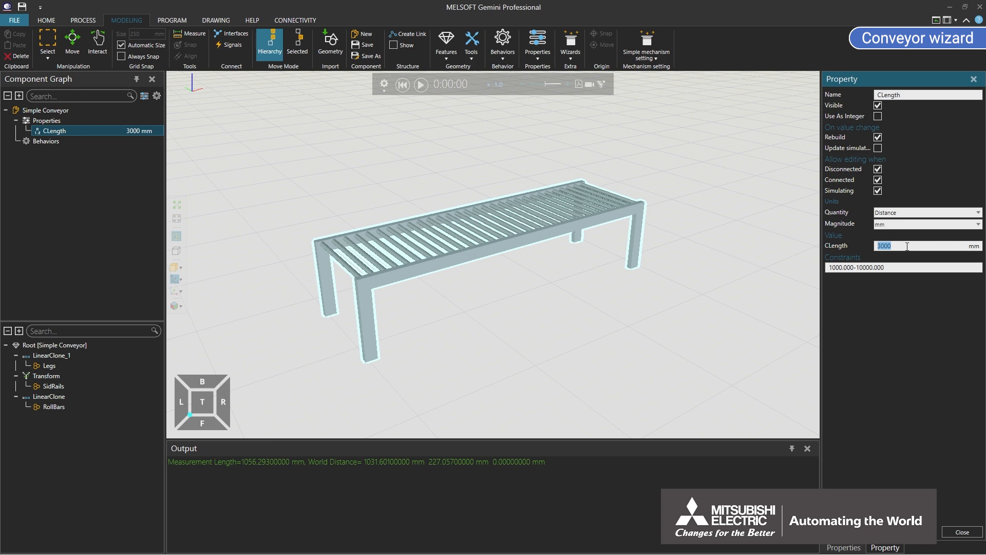
Step: Create the conveyor behaviours with the Conveyor wizard's top-face frame and X direction settings, and inspect the new Path behaviour and frame display options
left_click(569, 54)
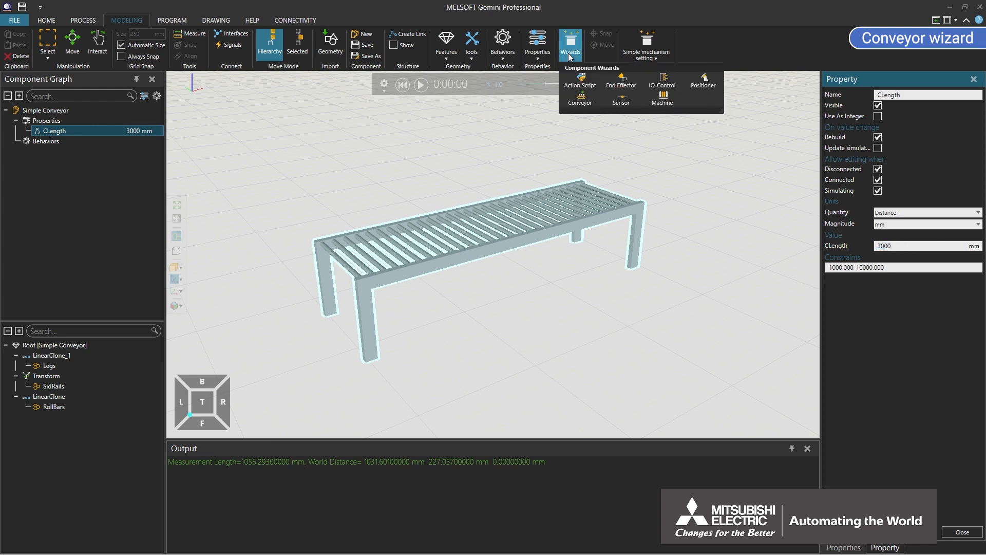
left_click(584, 101)
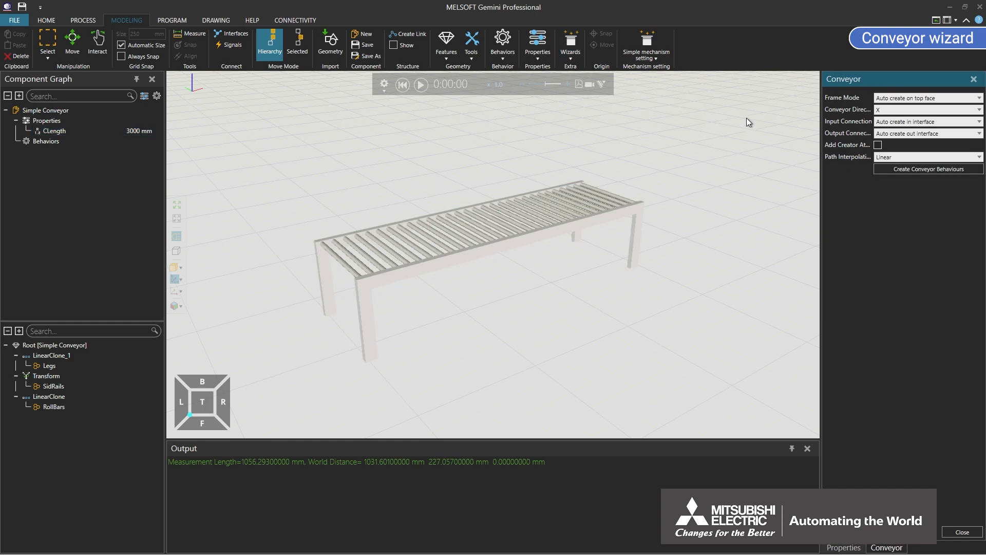
left_click(899, 171)
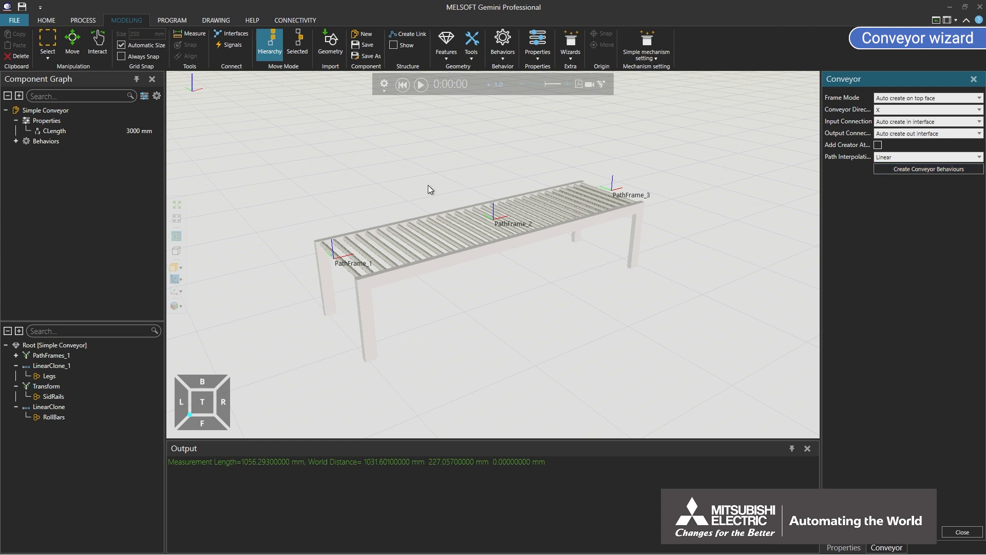
left_click(17, 141)
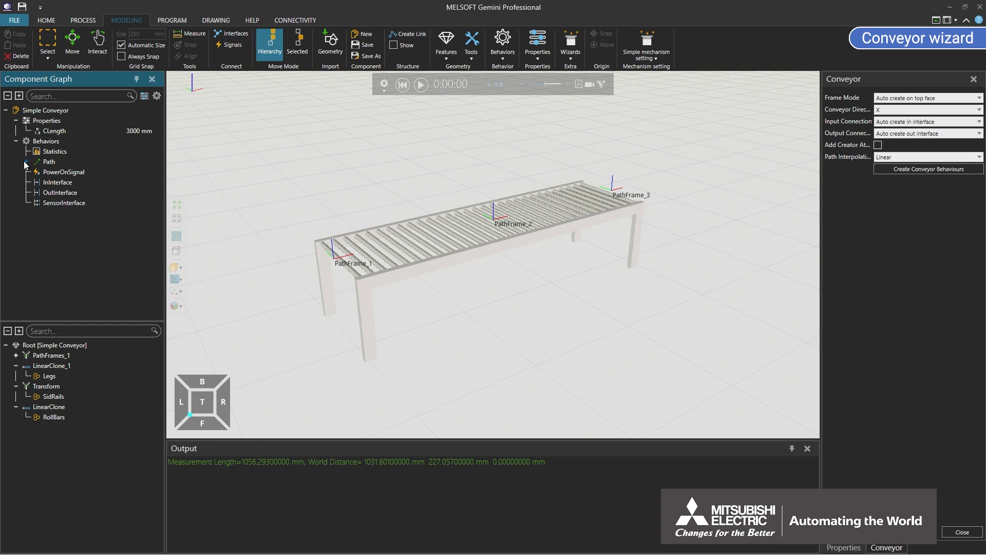
left_click(26, 163)
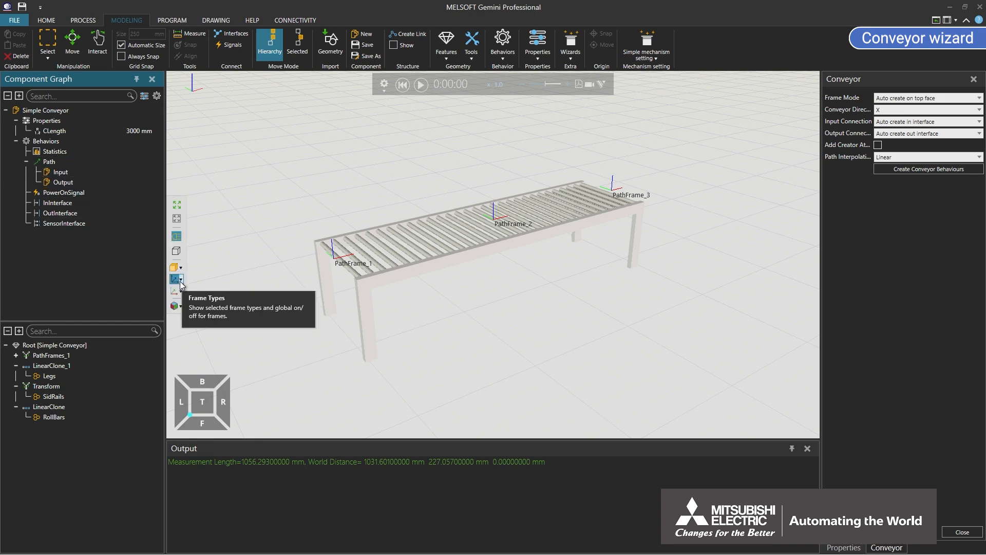
left_click(180, 281)
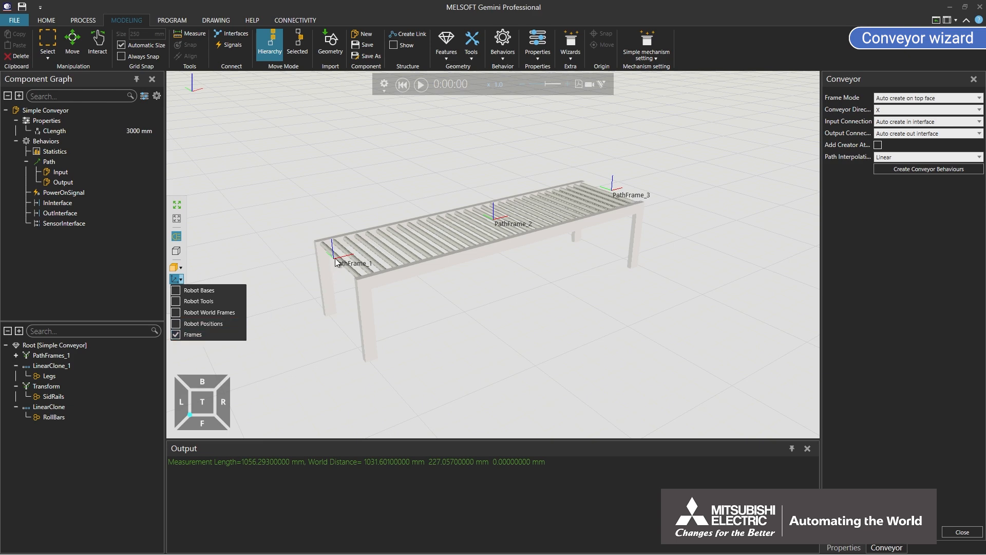
left_click(255, 263)
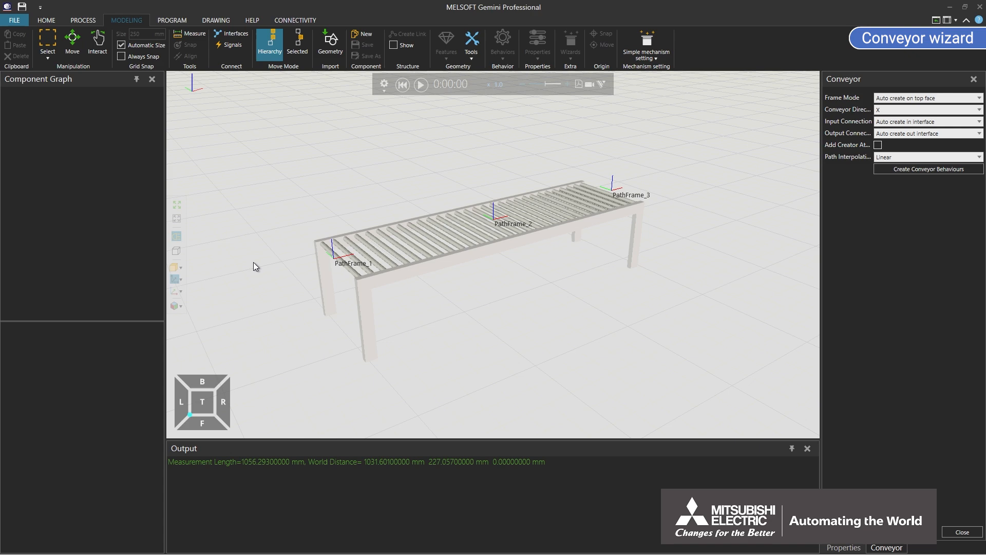
Step: Give the PathFrames_1 transform the expression Sx(CLength/3000)
left_click(314, 269)
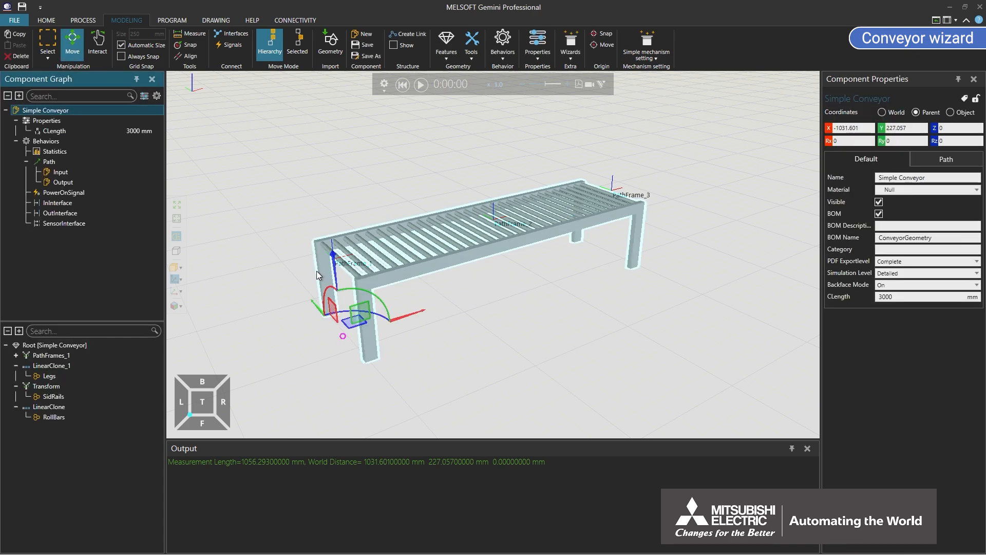
left_click(51, 355)
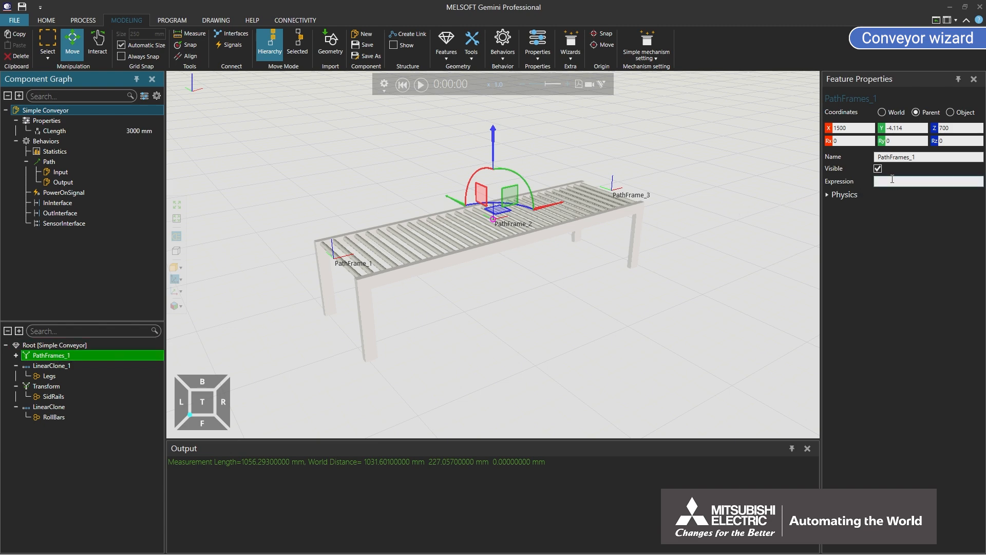
left_click(892, 181)
type("Sx(CLength/3000")
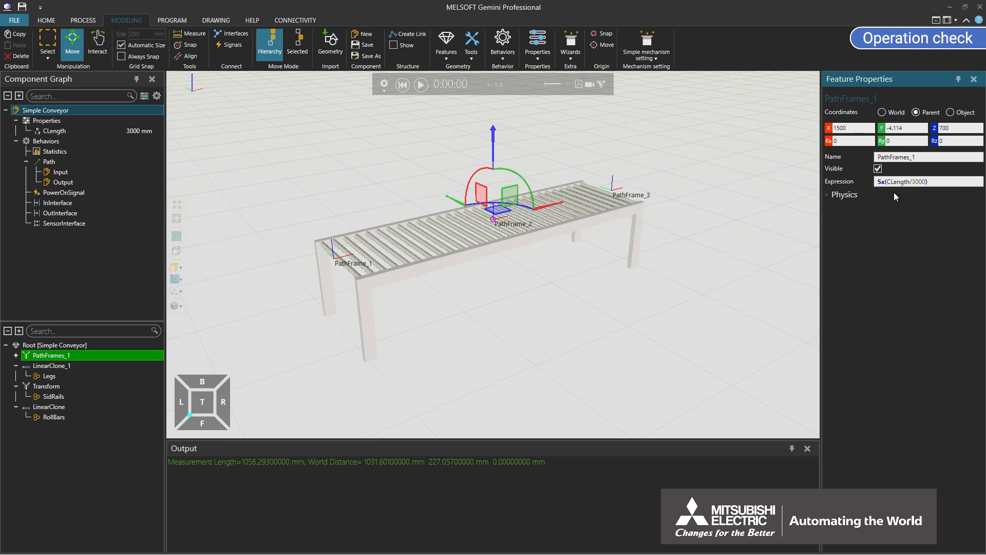
Step: Add a Shape Feeder from the Visual Components feeders and connect it to the start of the Simple Conveyor
left_click(47, 20)
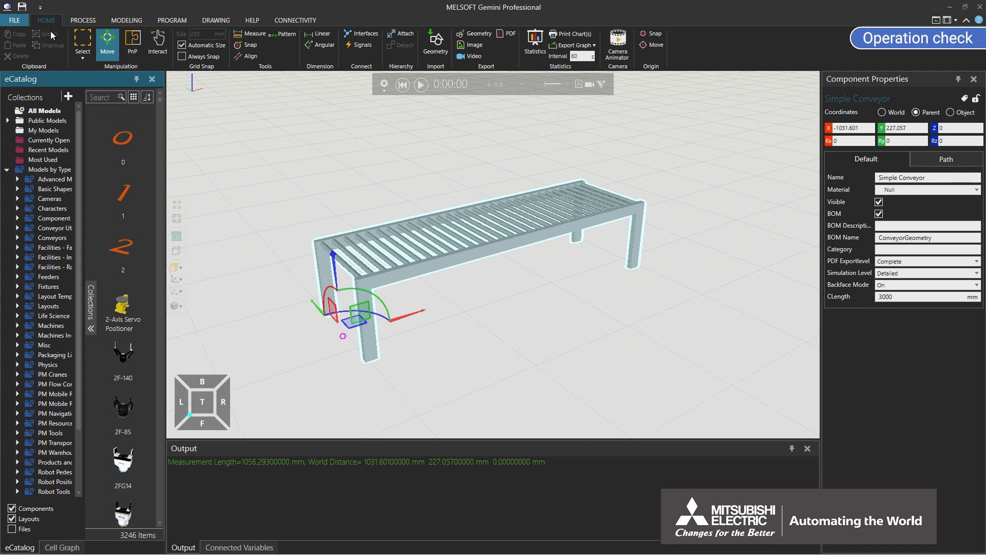
left_click(18, 277)
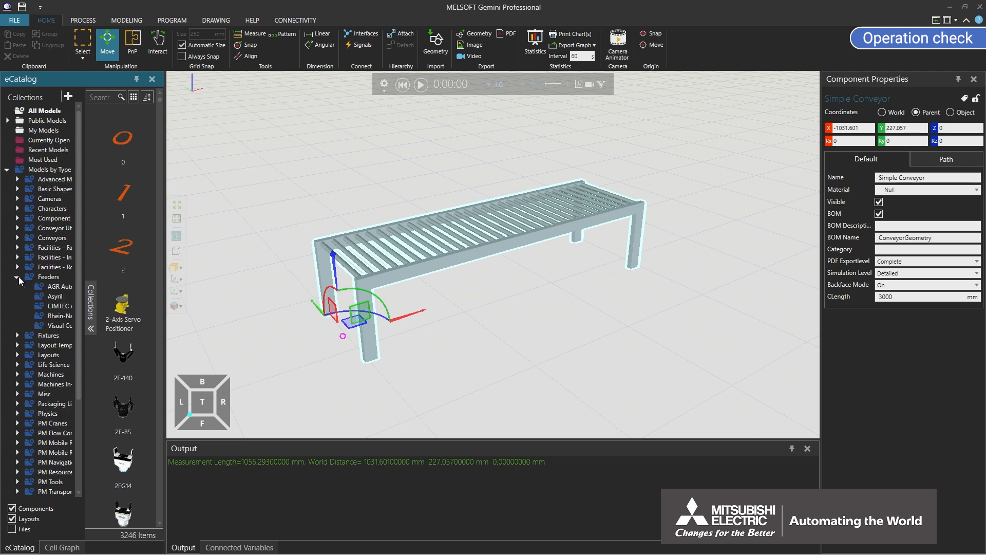
left_click(38, 325)
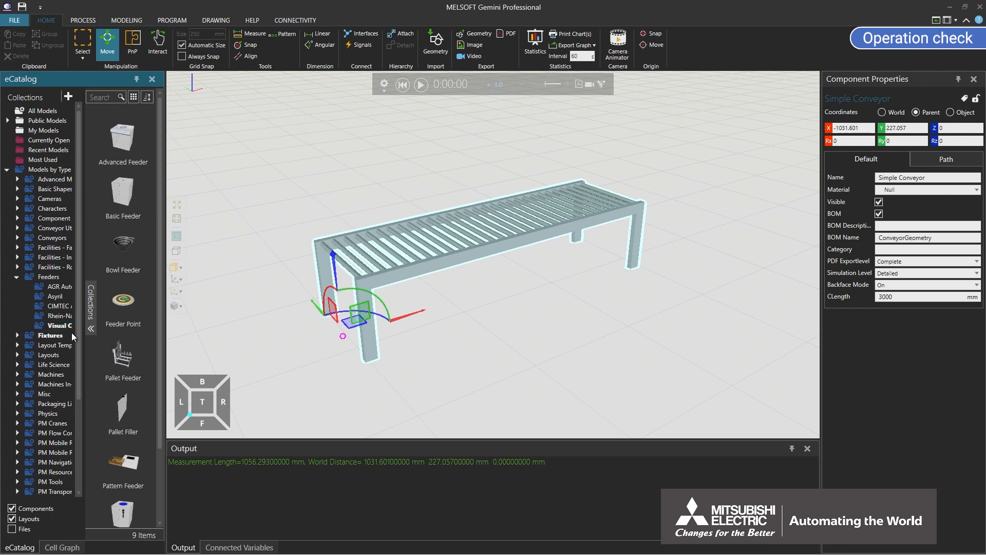
scroll(159, 350, "down", 3)
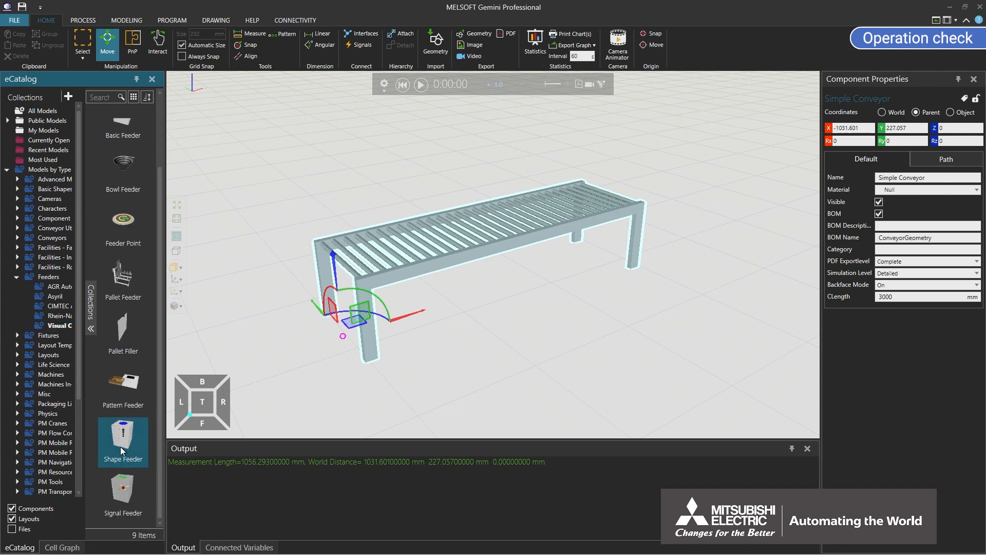
left_click_drag(120, 442, 291, 365)
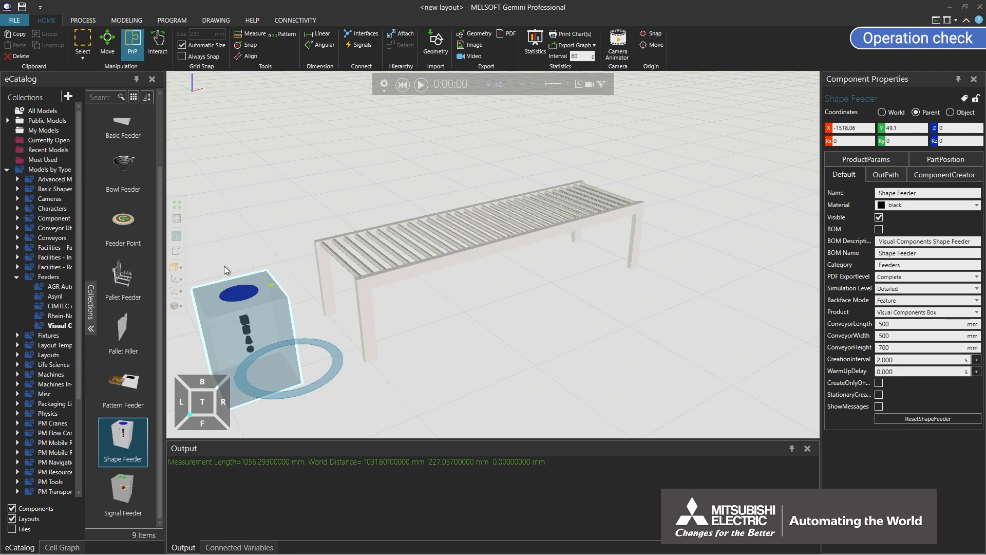
left_click_drag(265, 350, 328, 309)
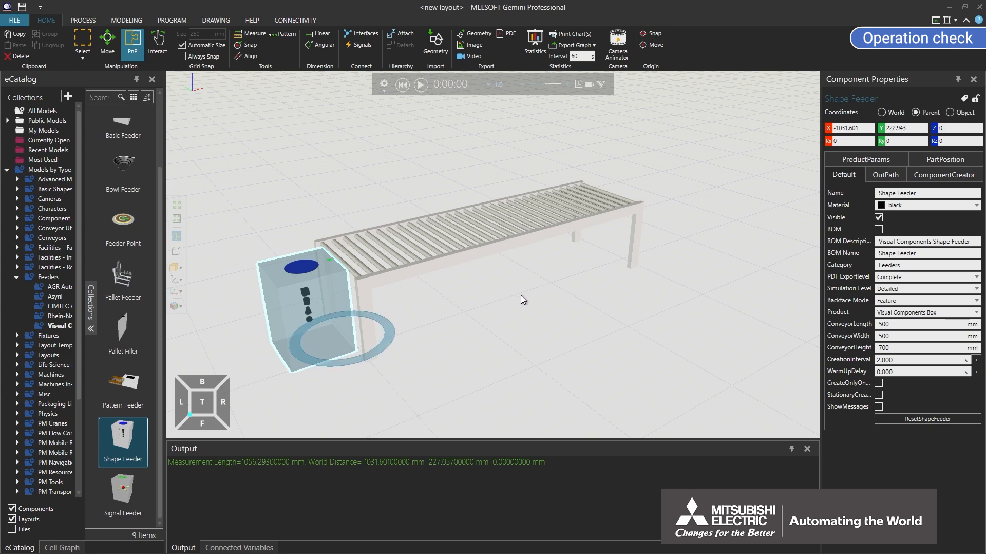
Step: Set the Shape Feeder's product to CollarPallet
left_click(846, 177)
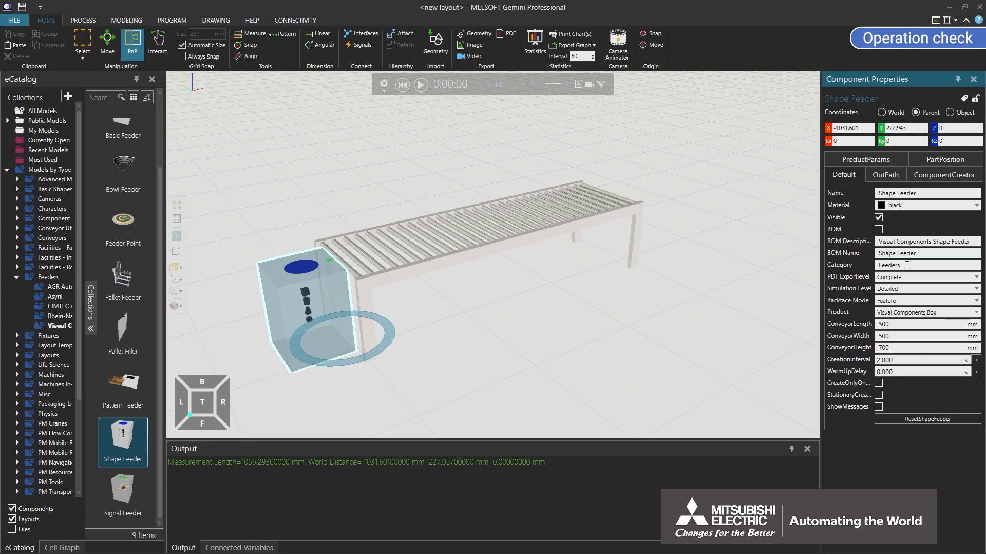
left_click(927, 314)
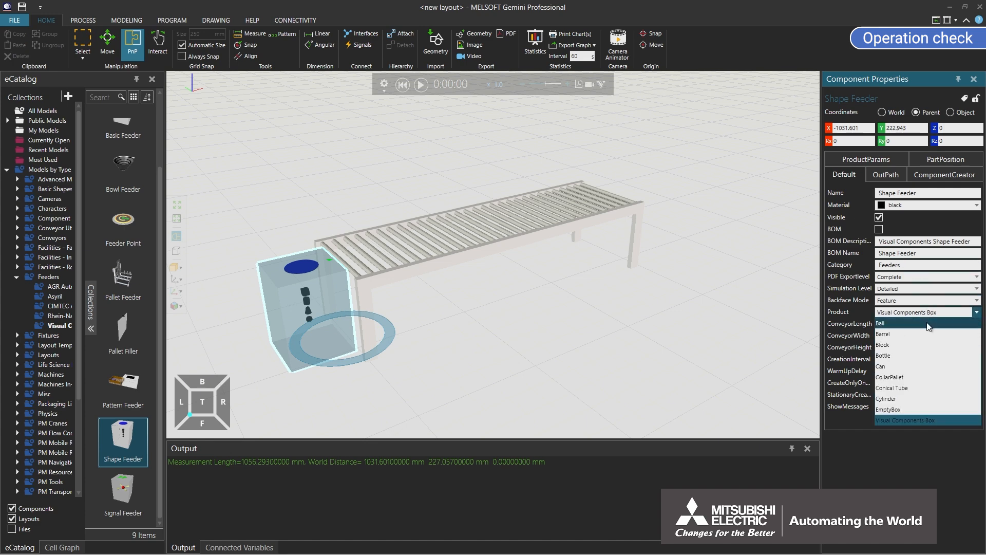
left_click(916, 378)
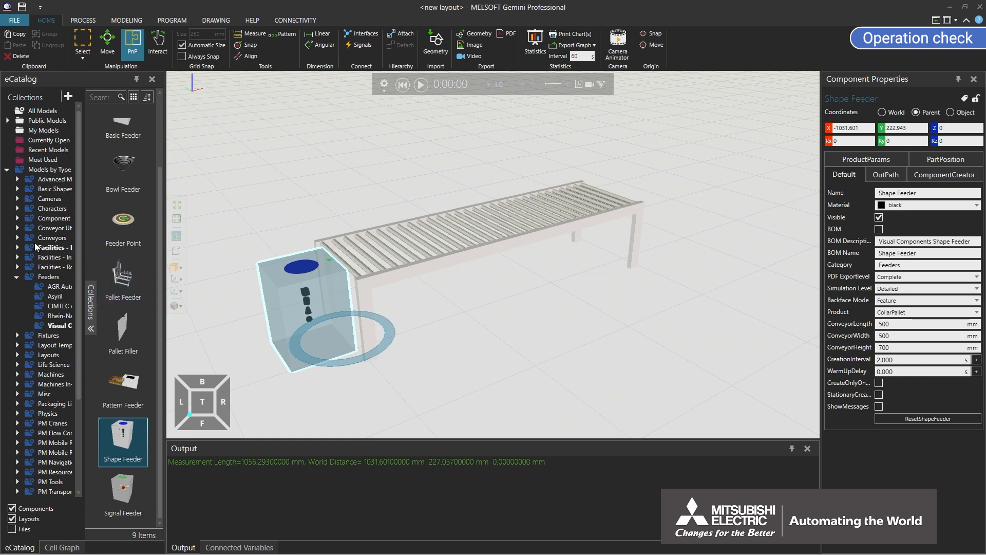
Step: Add a Conveyor from the Visual Components conveyors and connect it to the far end of the Simple Conveyor
left_click(18, 238)
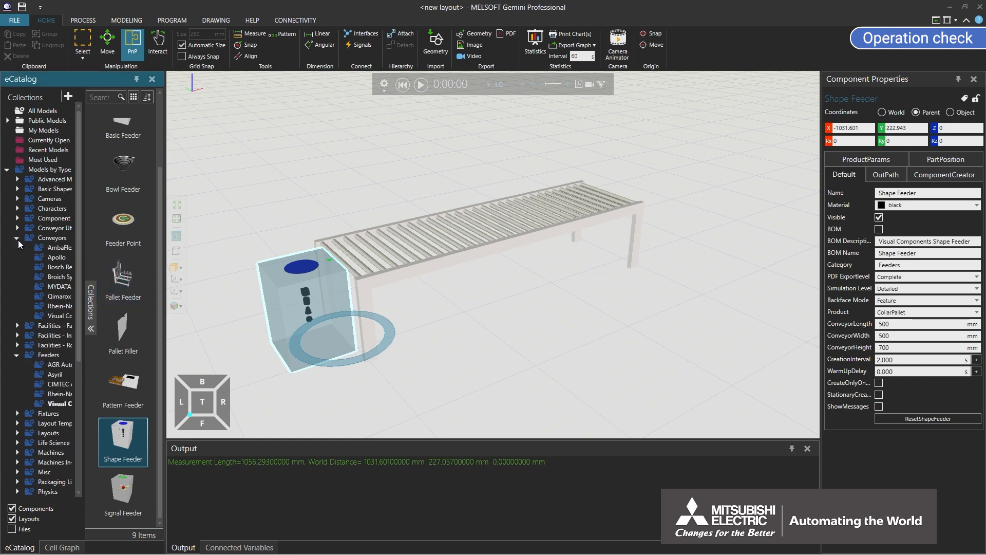
left_click(45, 316)
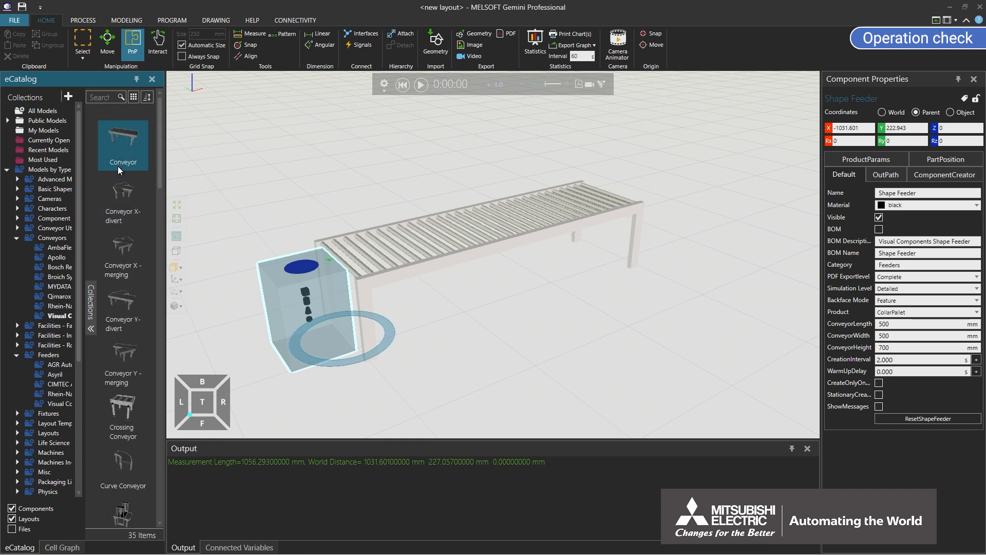
left_click_drag(121, 144, 570, 221)
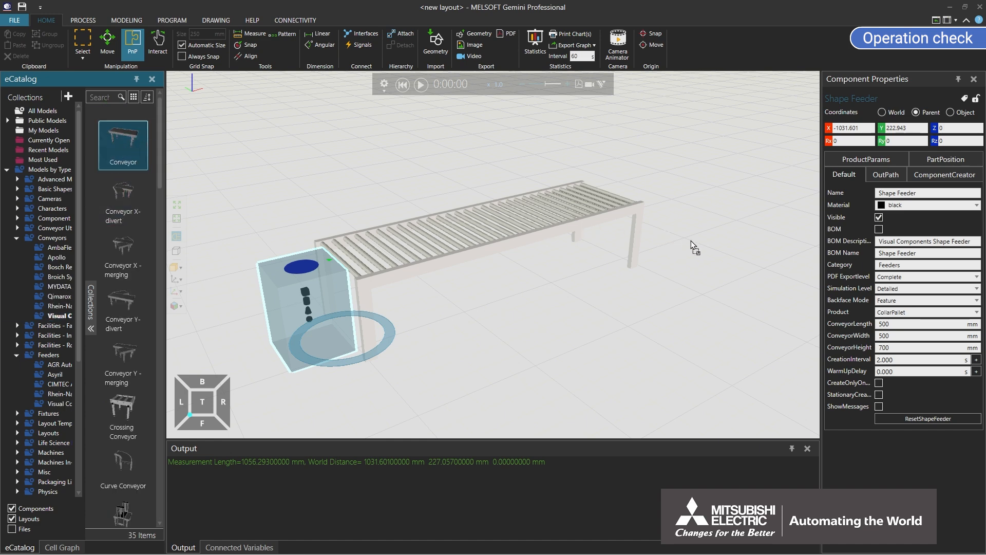
left_click_drag(692, 241, 690, 240)
right_click_drag(690, 239, 597, 282)
scroll(674, 261, "down", 2)
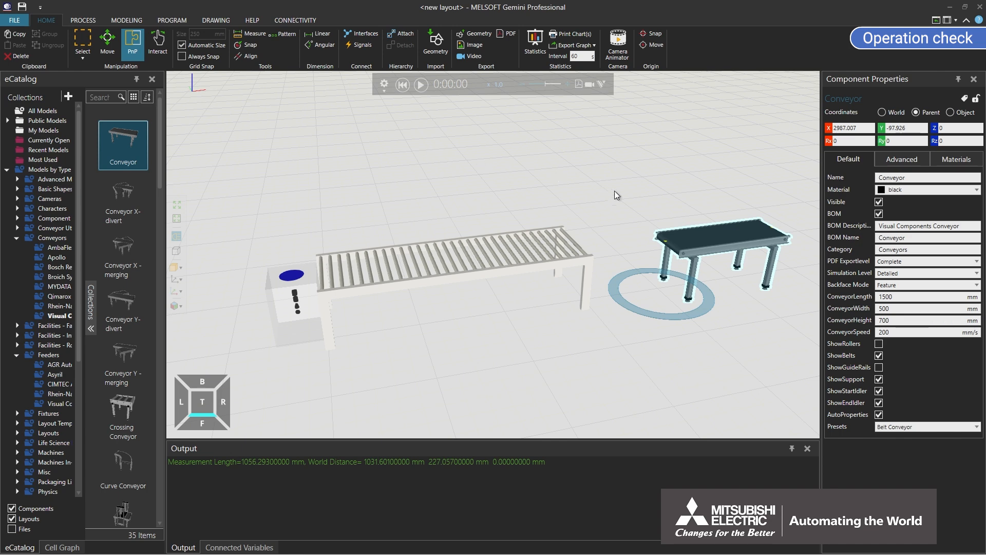
left_click_drag(719, 239, 651, 239)
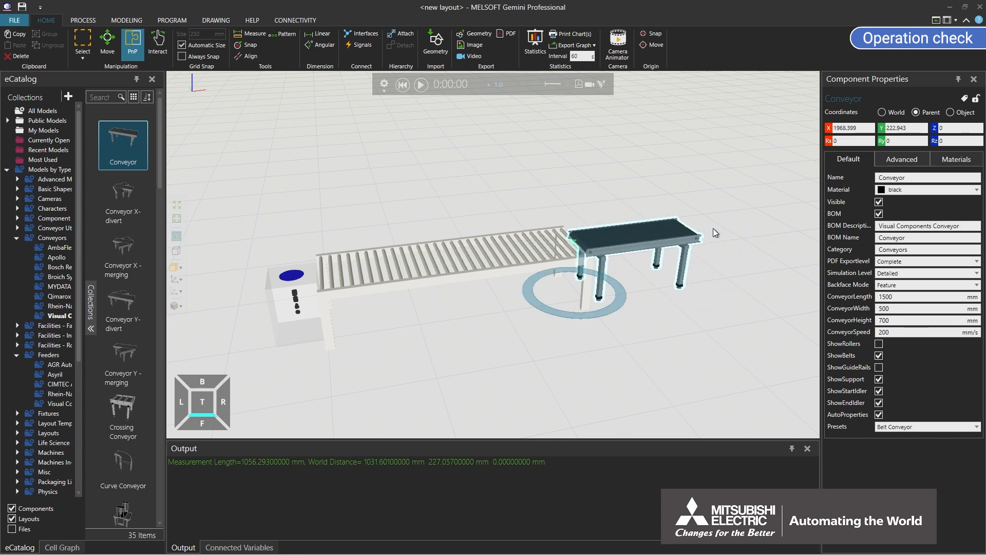
Step: Set the belt conveyor's ConveyorWidth to 800 mm, and run and reset the simulation to check the product flow
left_click(845, 158)
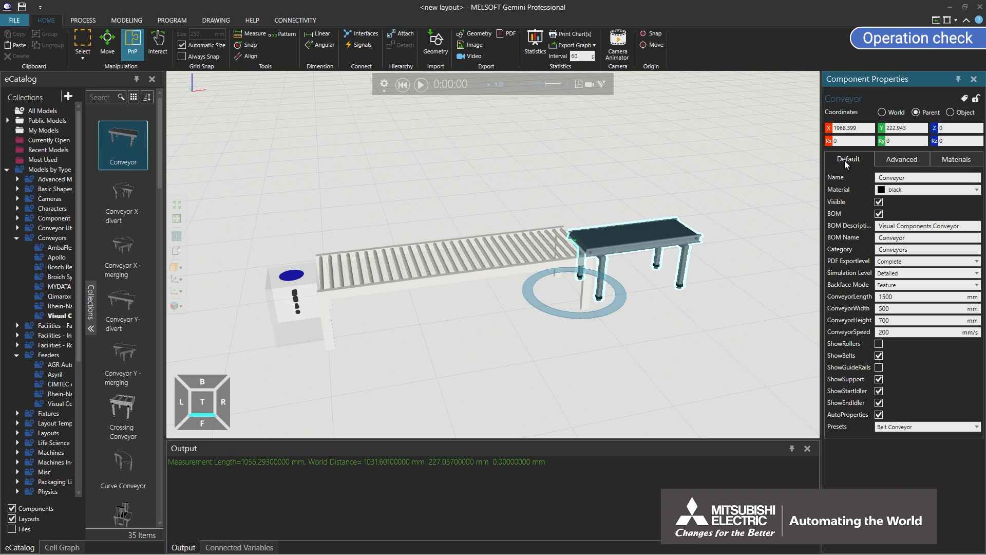
double_click(897, 310)
type("800")
key("Return")
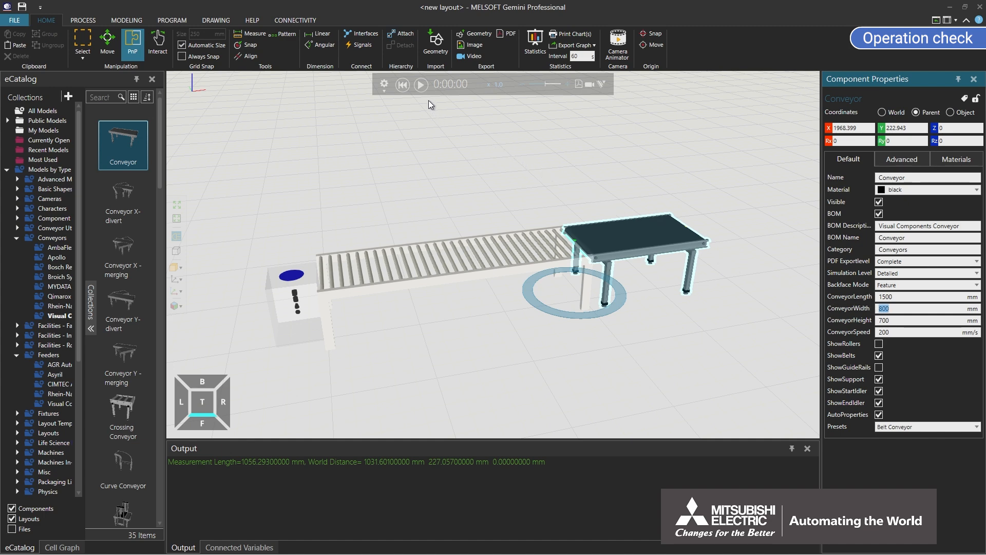
left_click(420, 85)
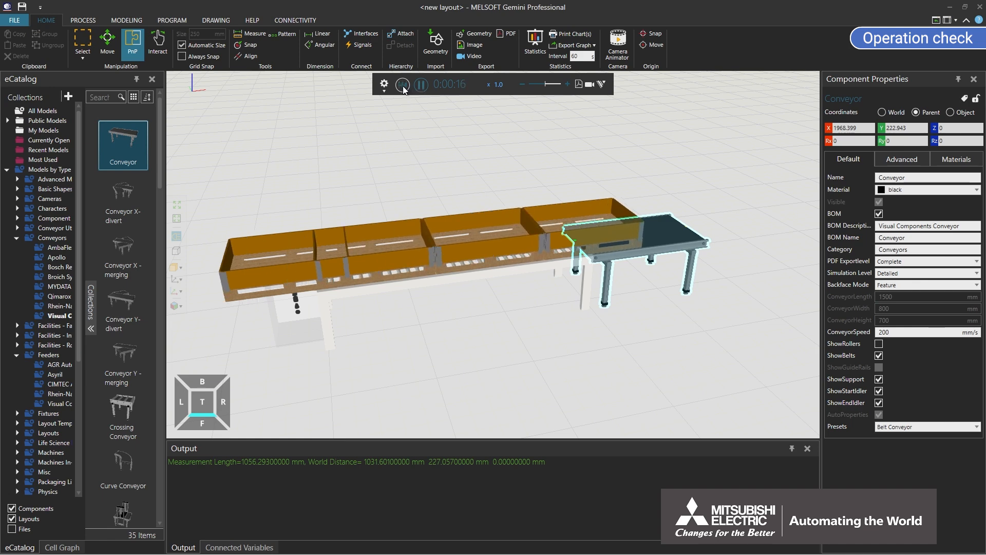
left_click(402, 85)
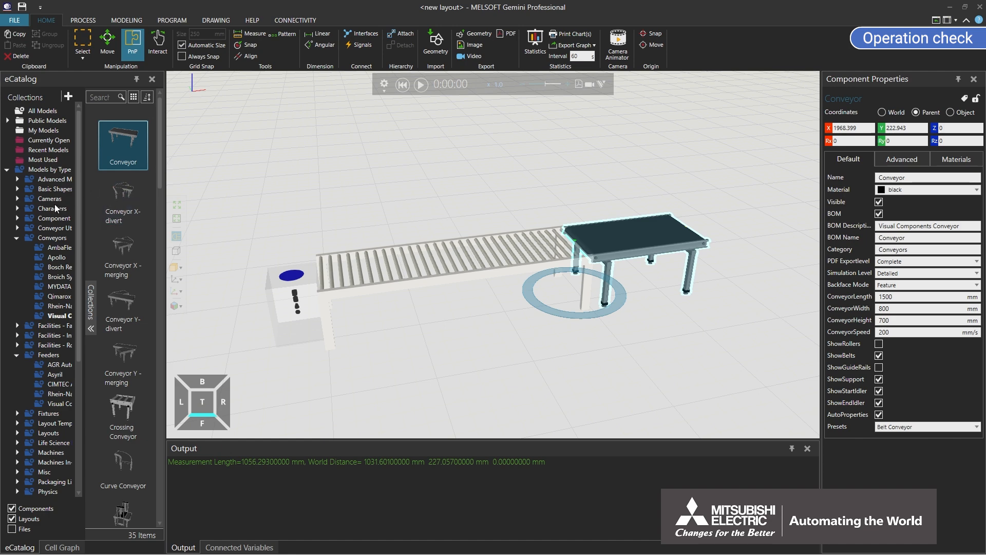
Step: Add a Conveyor Sensor from the Visual Components conveyor utilities onto the middle of the Simple Conveyor
left_click(17, 227)
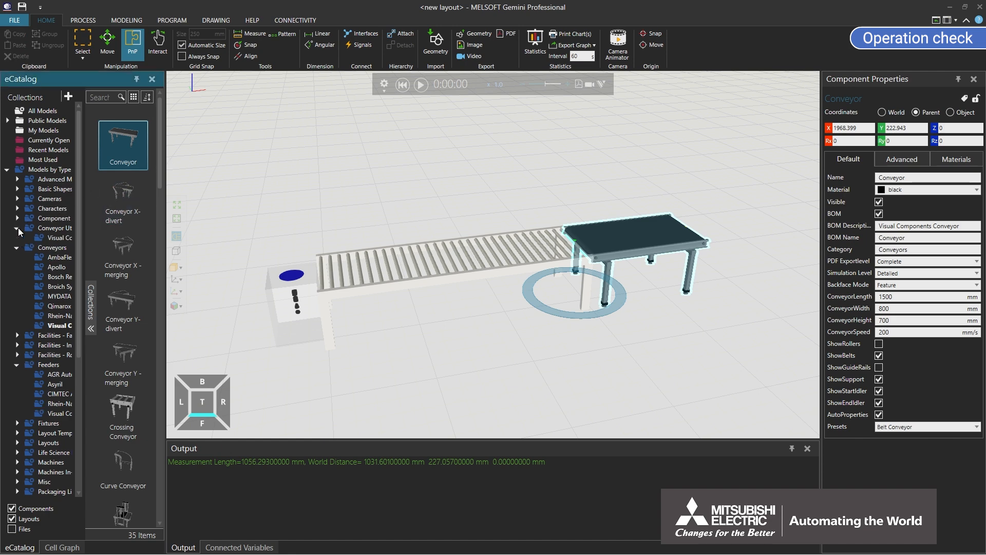
left_click(38, 237)
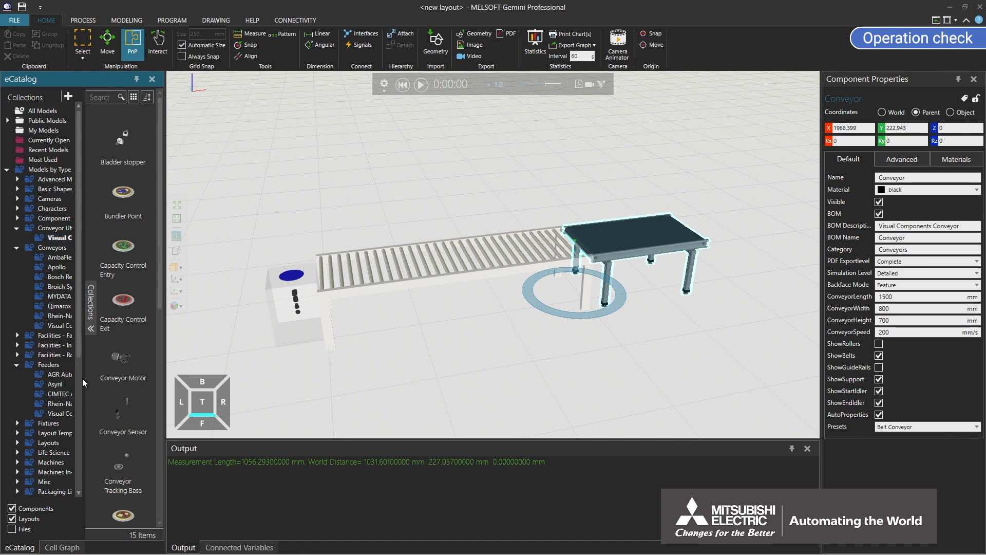
left_click_drag(122, 414, 439, 260)
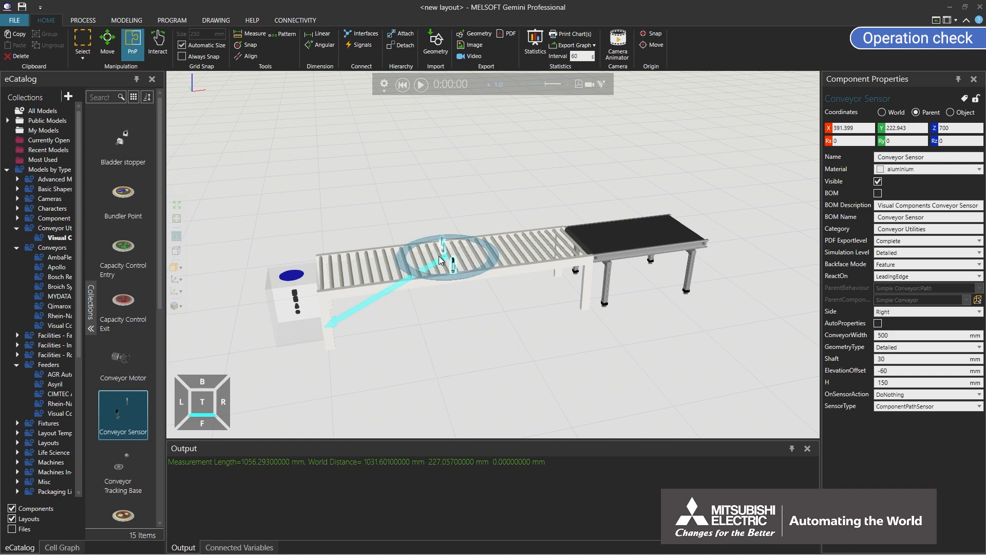